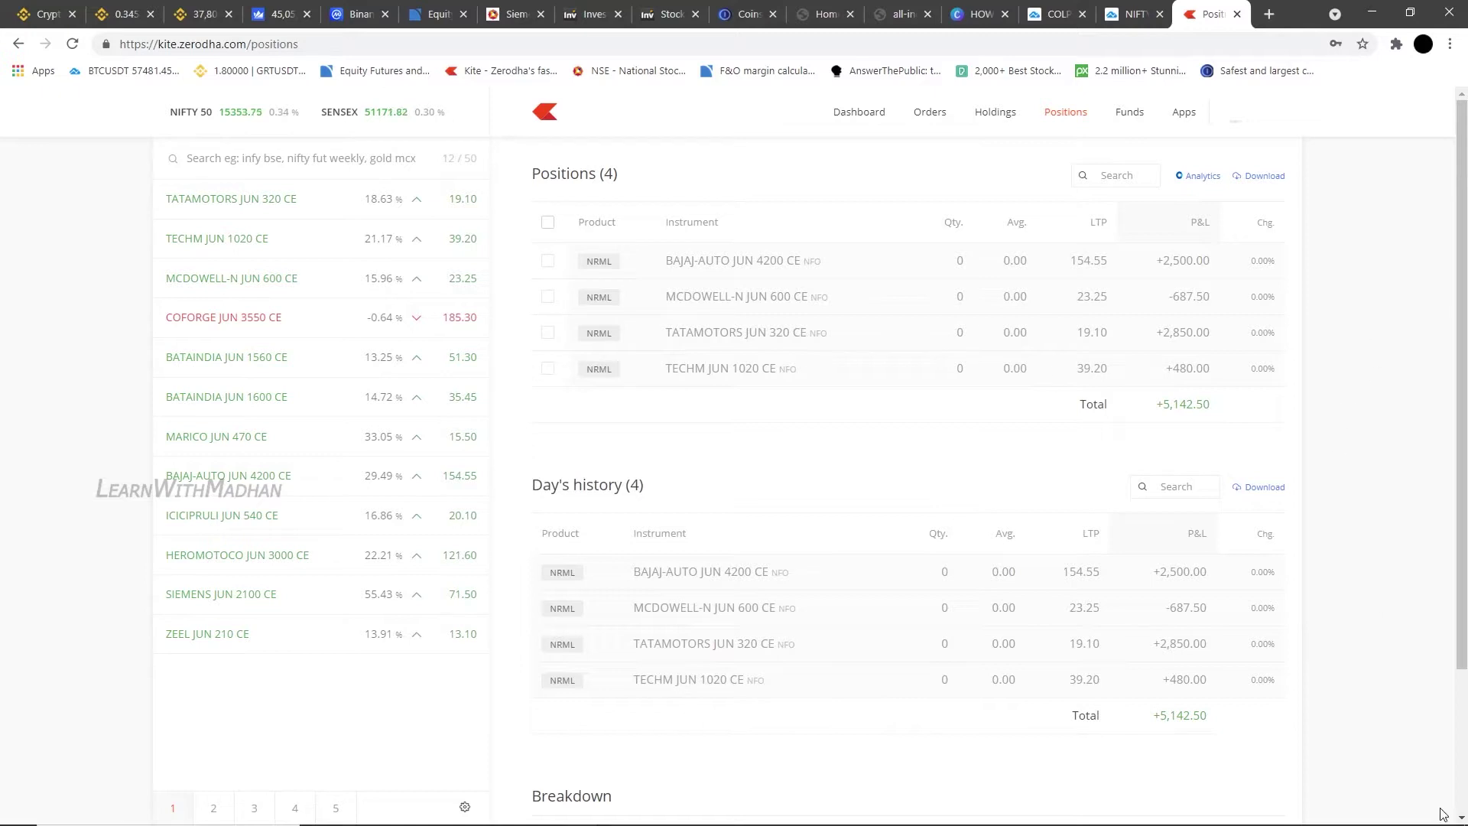
Clear the selection on the Kite positions total
mouse_move(1404, 807)
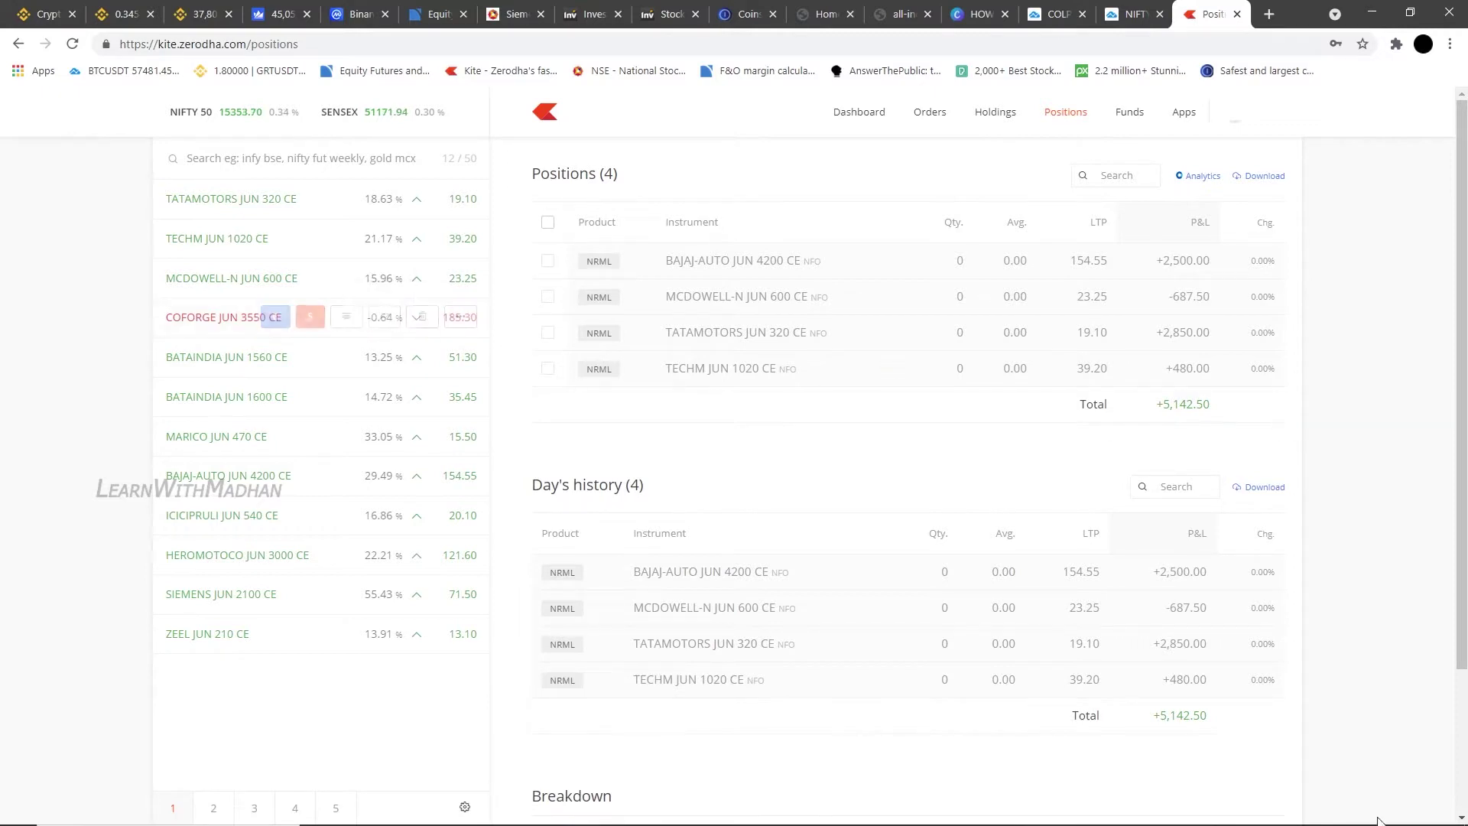
mouse_move(306, 822)
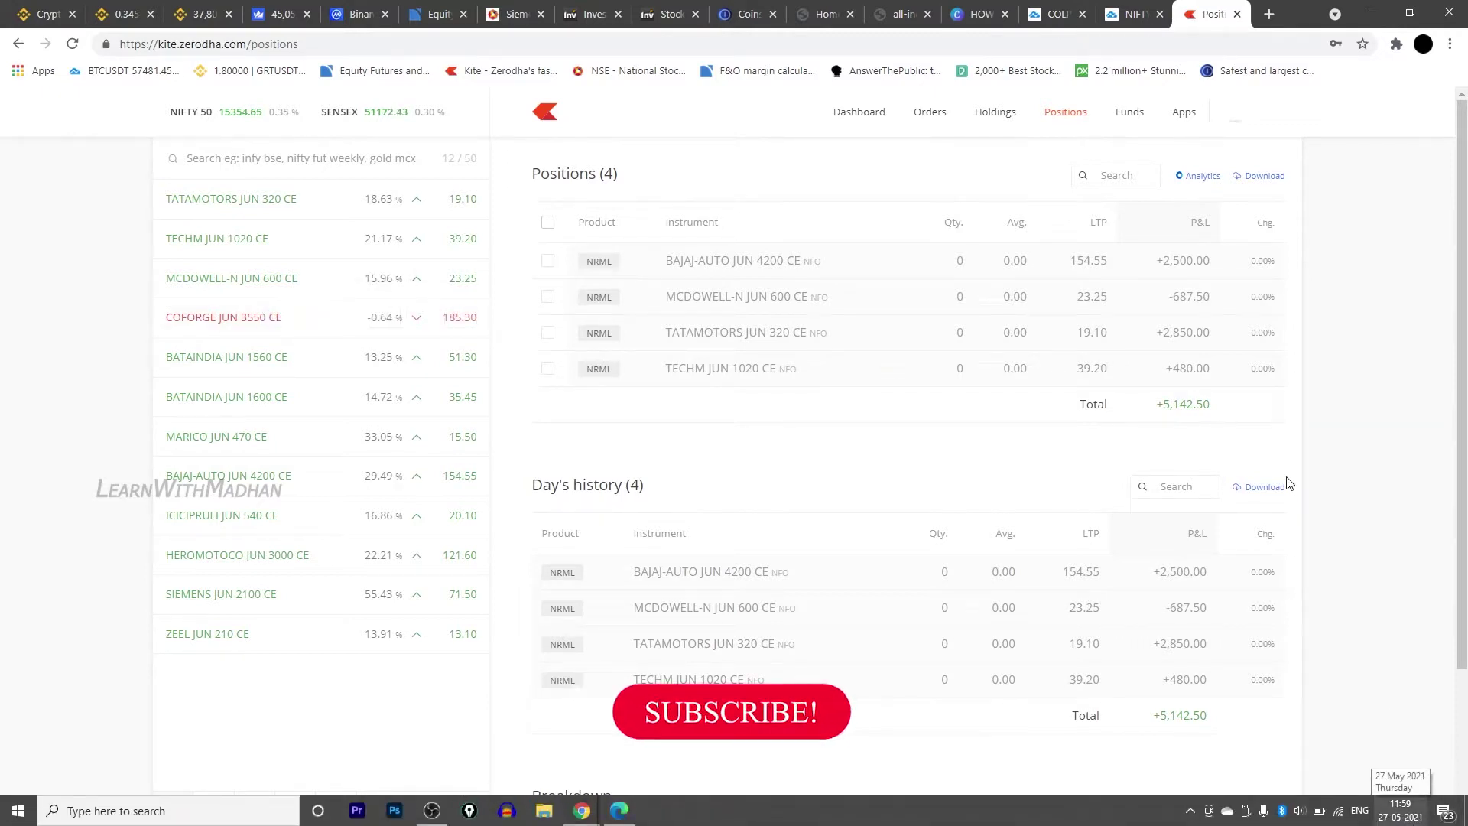
mouse_move(1246, 337)
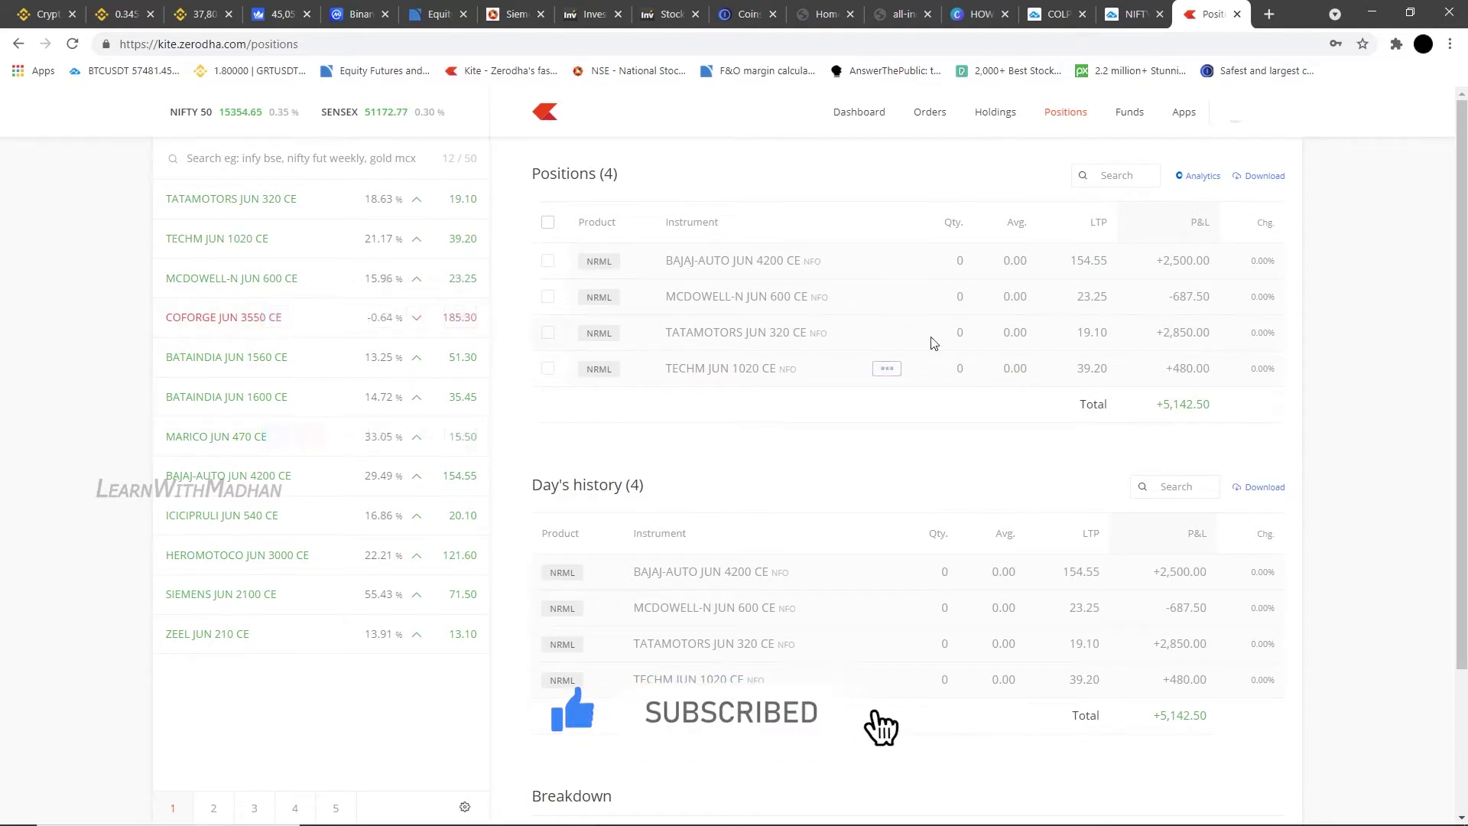
click(1233, 414)
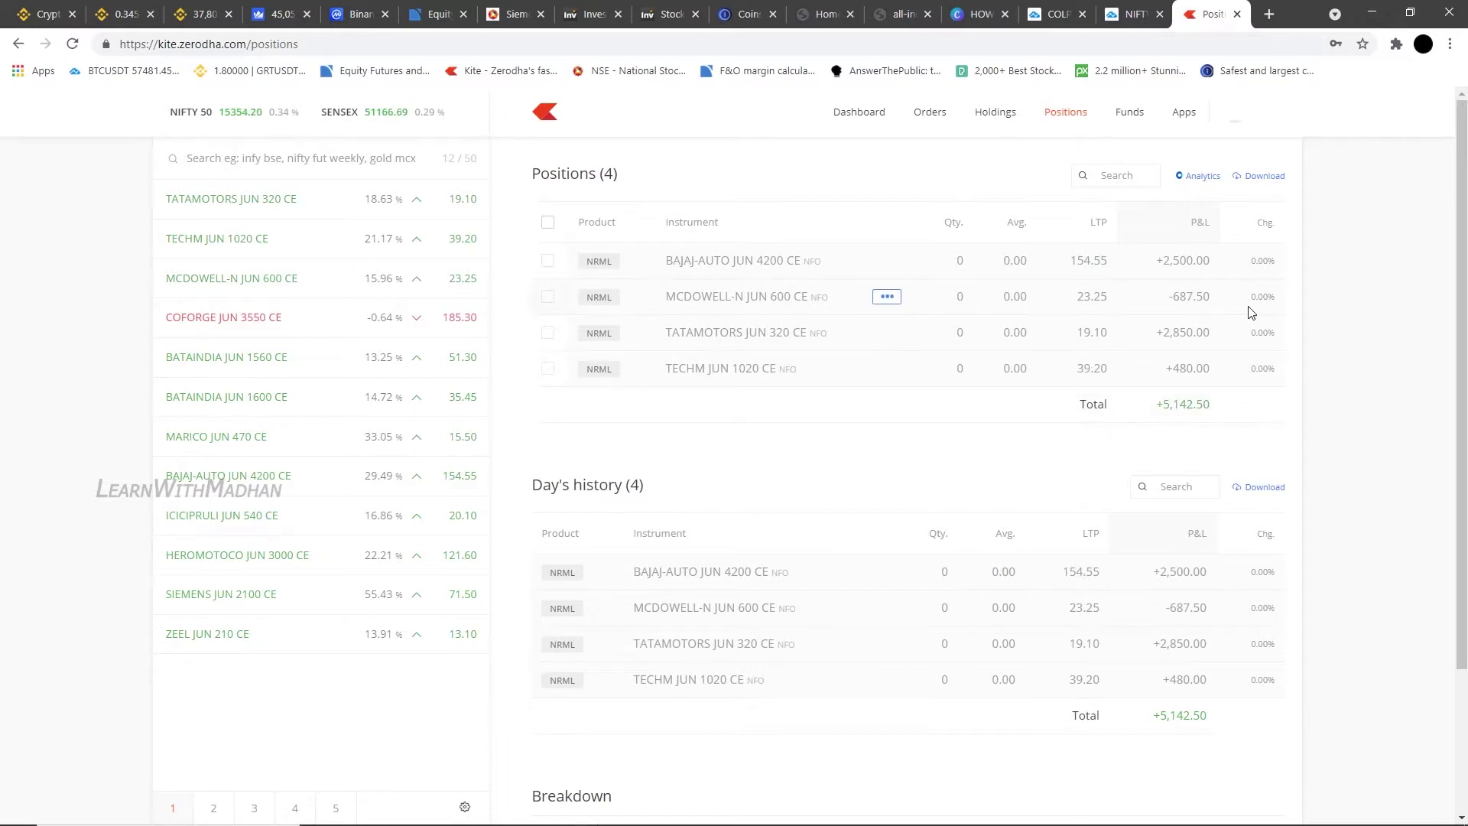
Switch TradingView to the NIFTY chart and change the watchlist from INDEX to STOCKS
click(1131, 15)
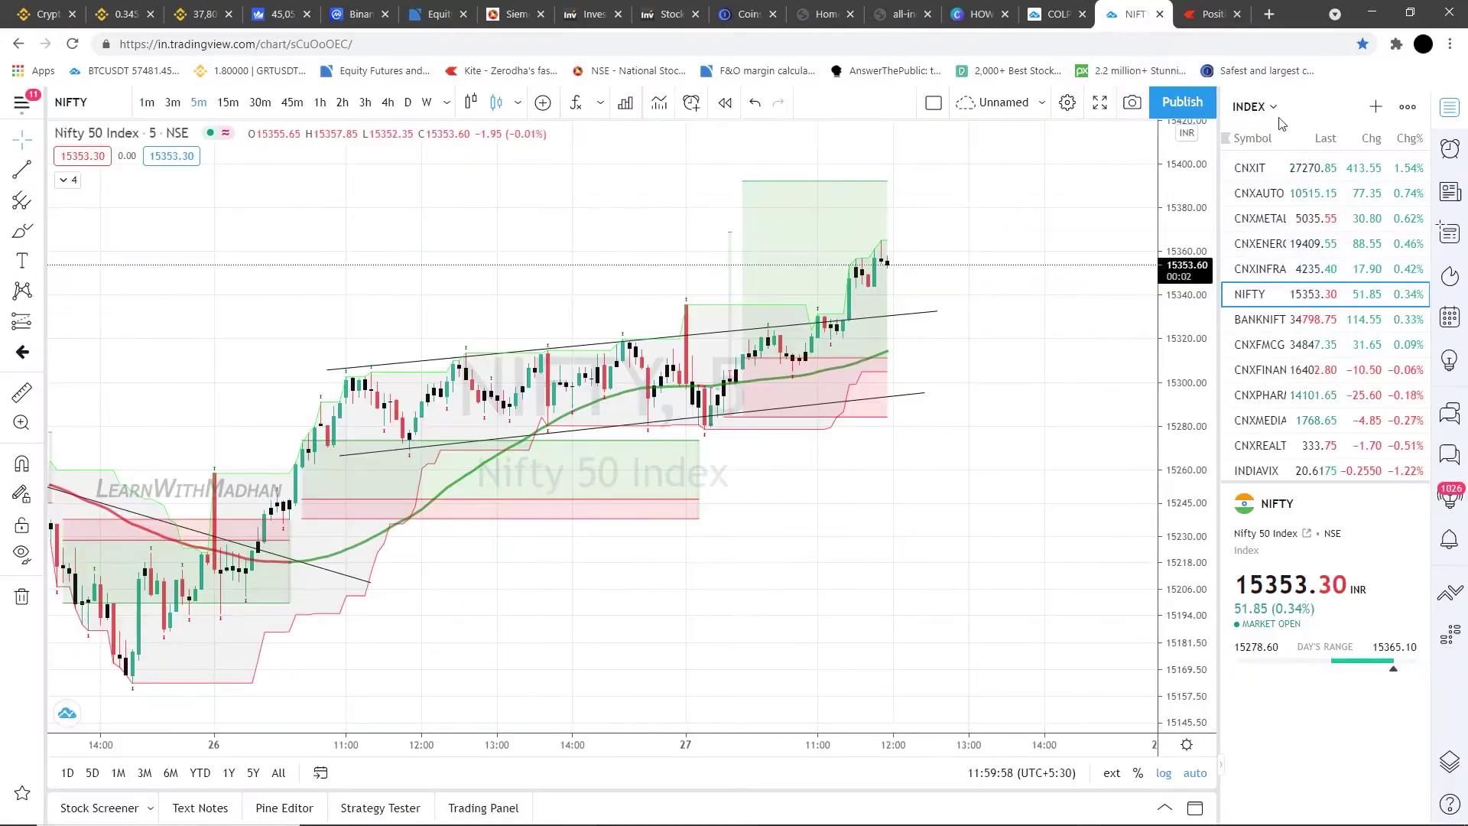
click(1252, 106)
click(1285, 351)
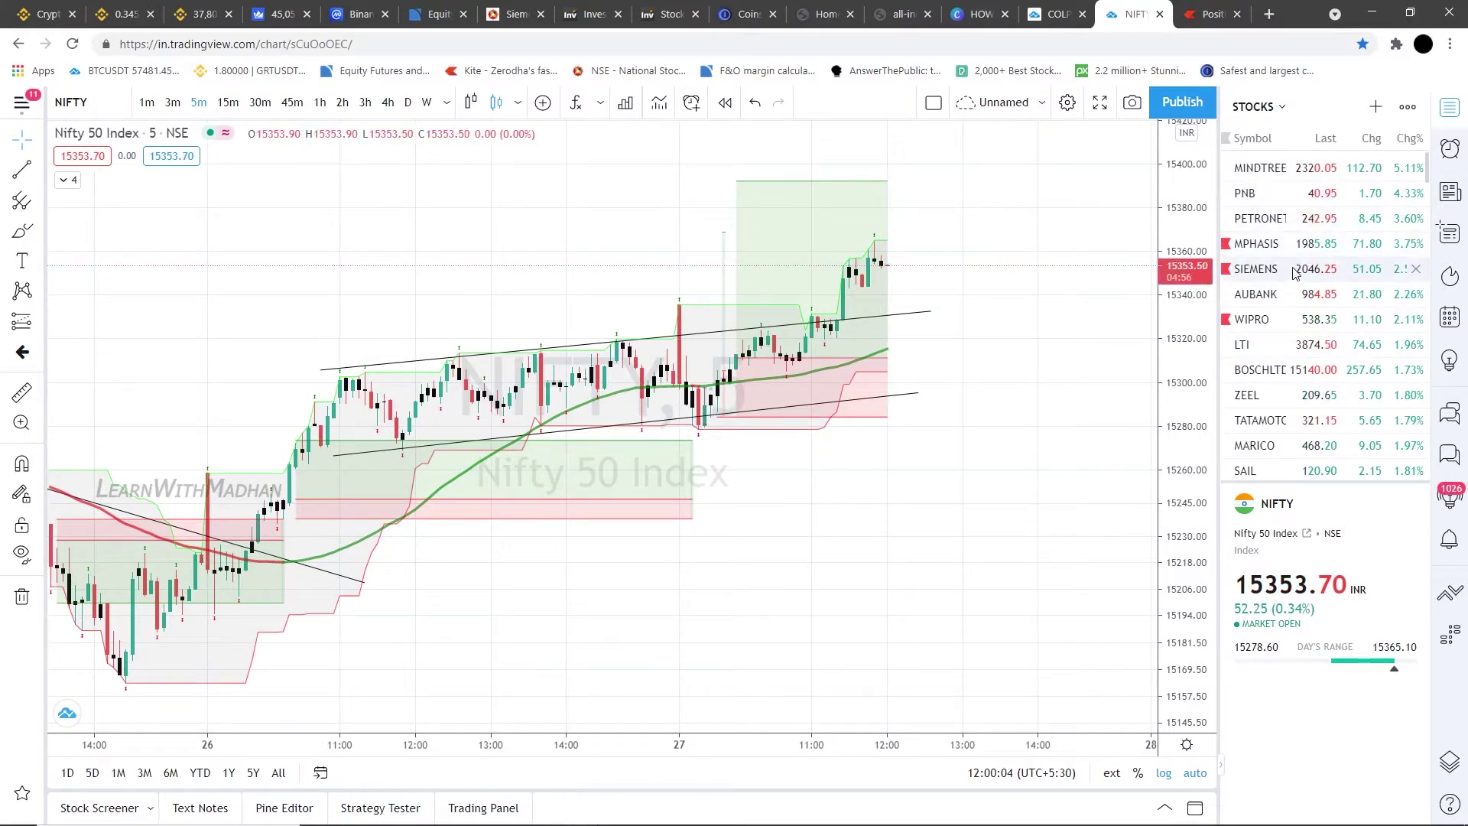
Chart PETRONET LNG and measure its recent price move, then return to the Kite tab
click(1303, 219)
click(1313, 201)
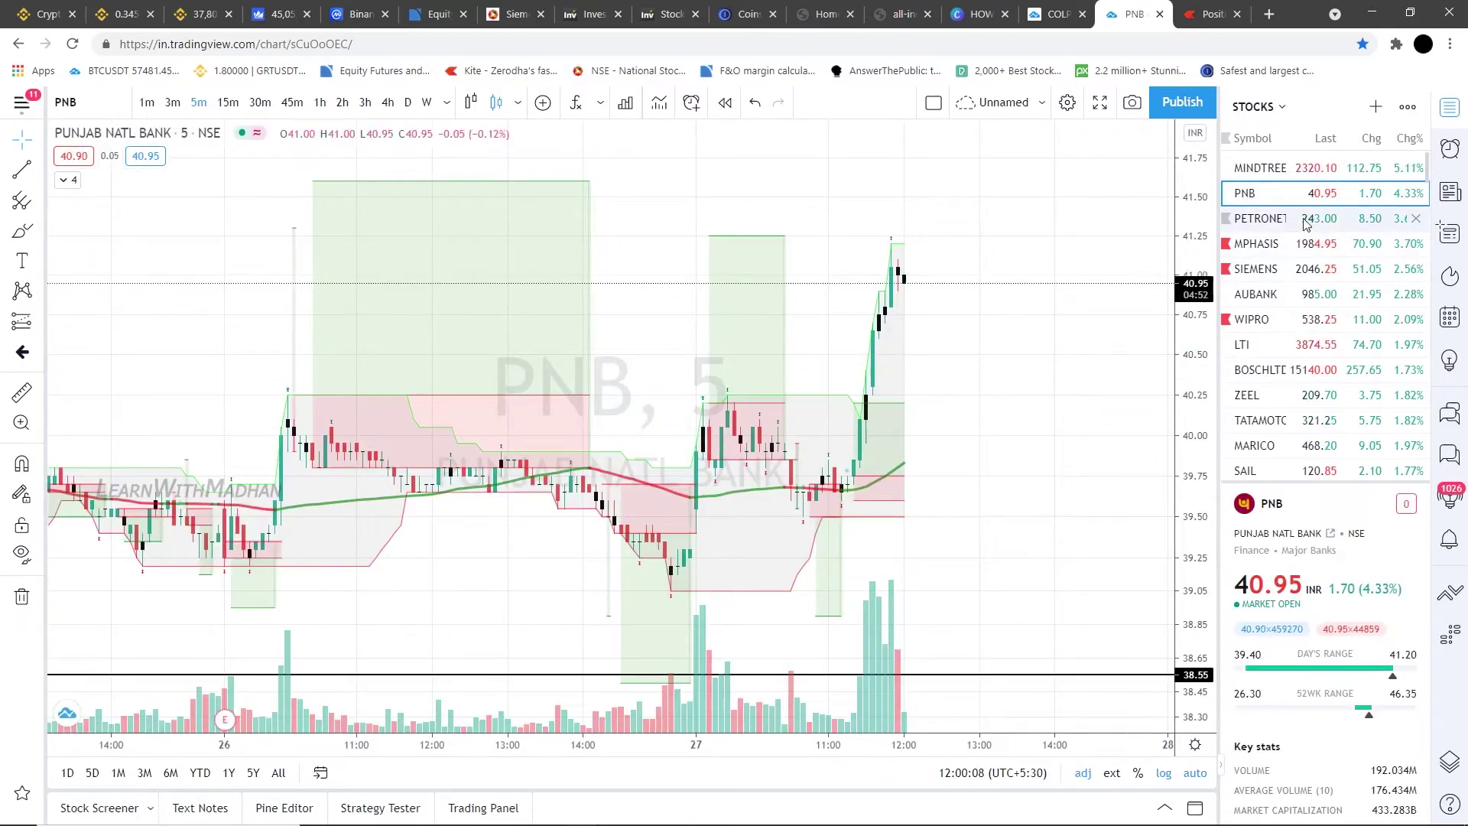
click(1305, 220)
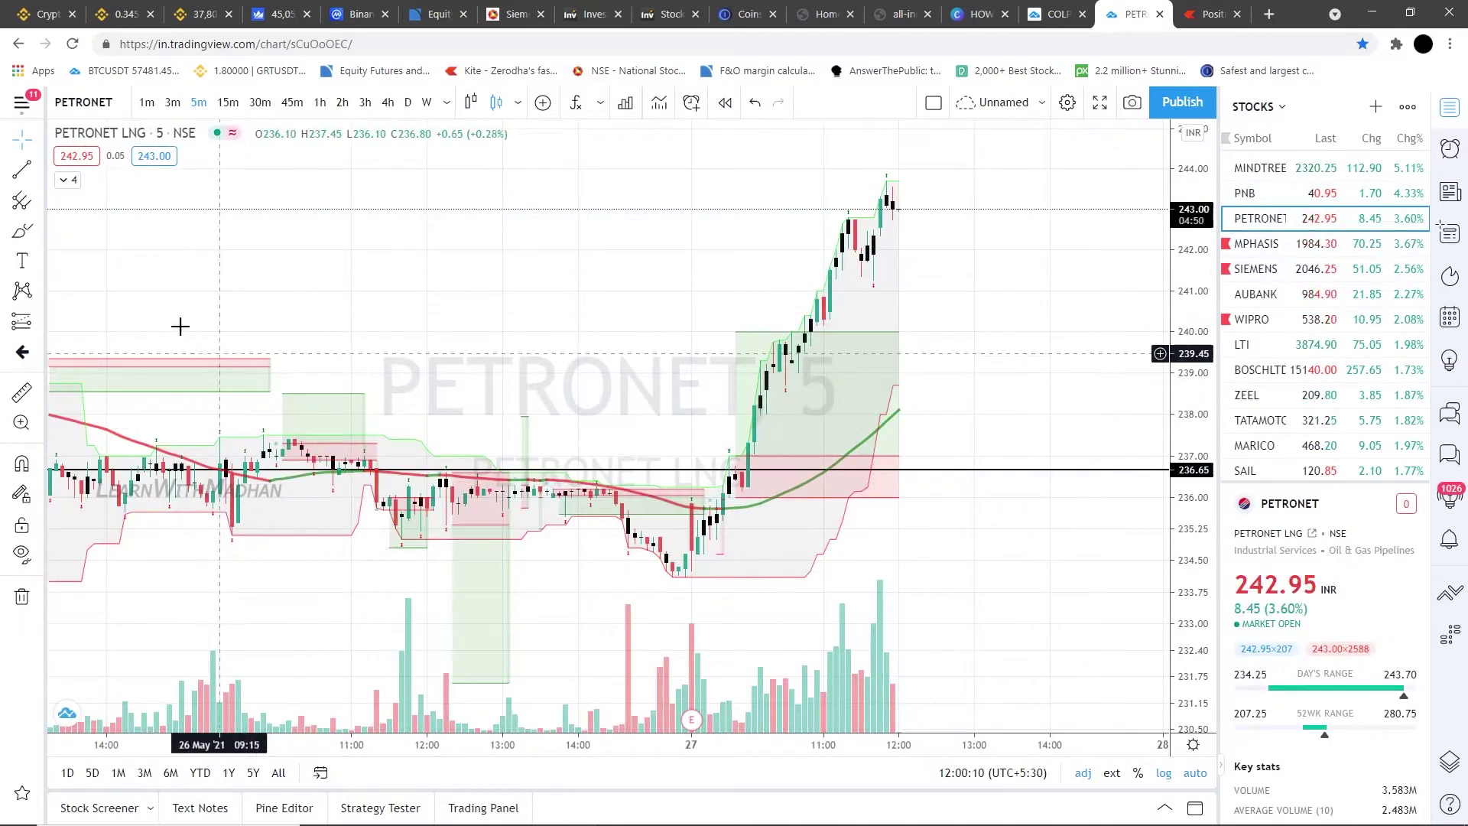
click(954, 439)
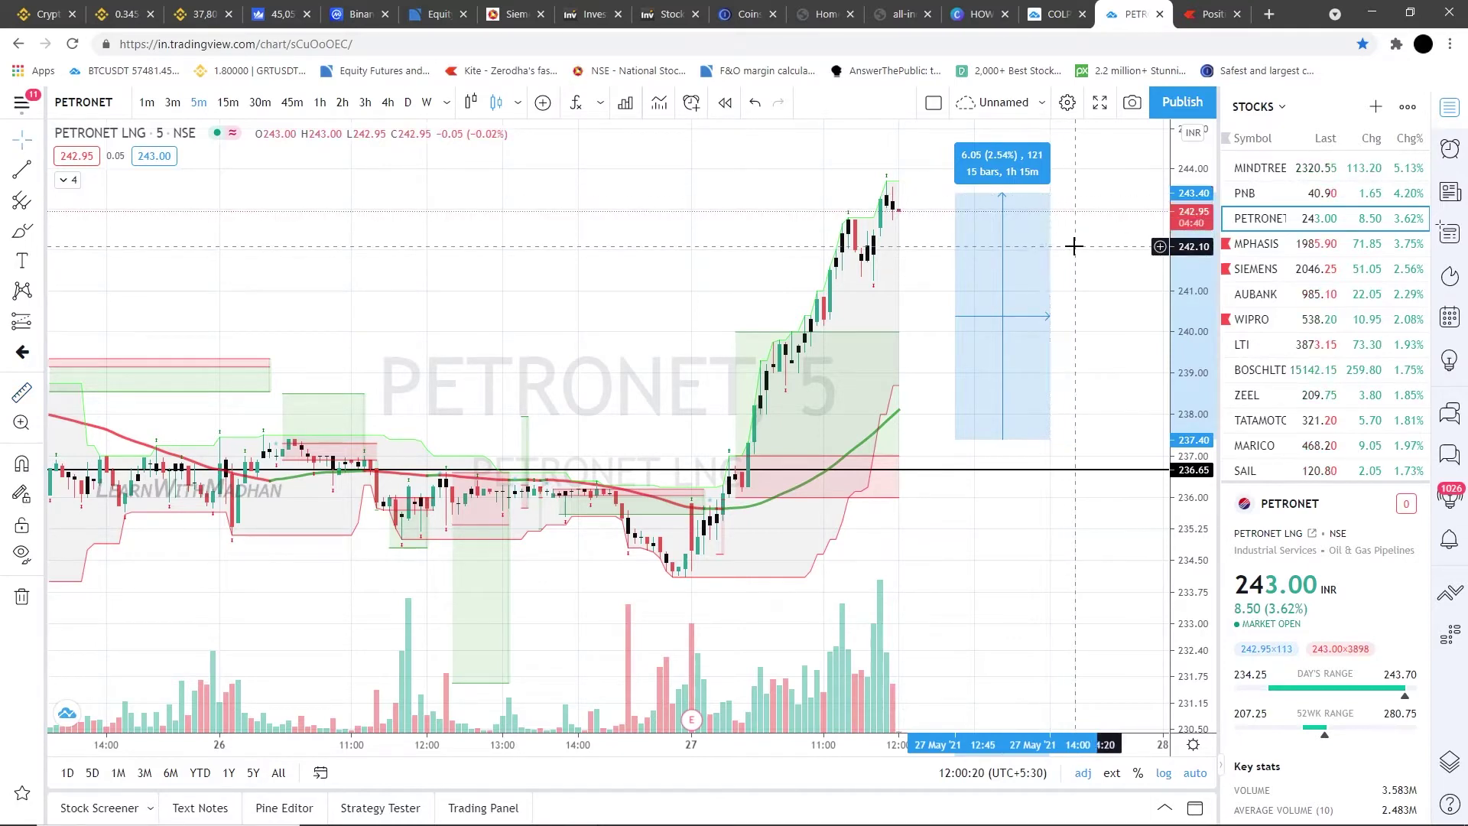
click(1131, 243)
scroll(948, 290, down, 2)
scroll(952, 287, up, 1)
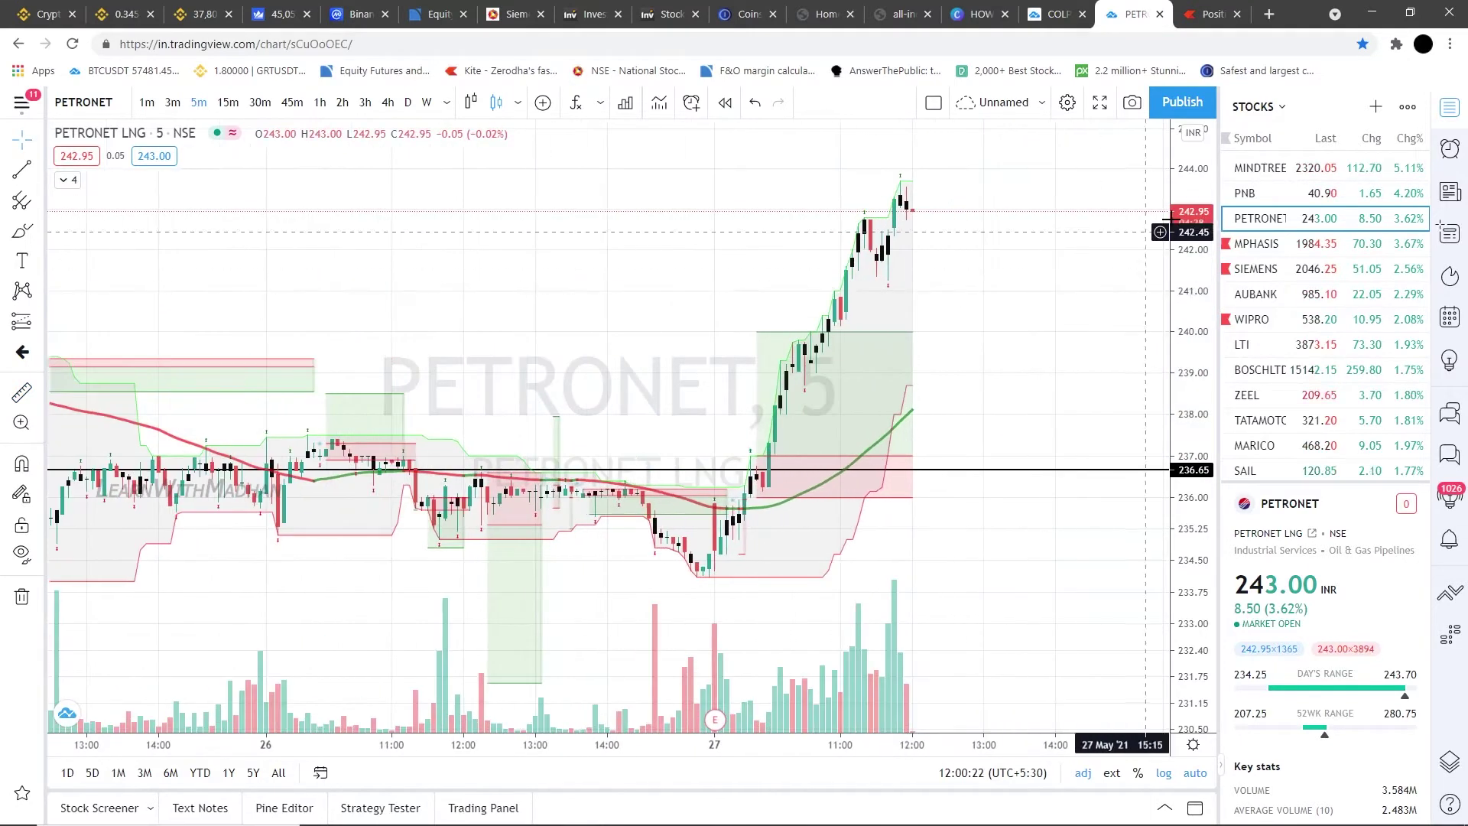
click(1184, 26)
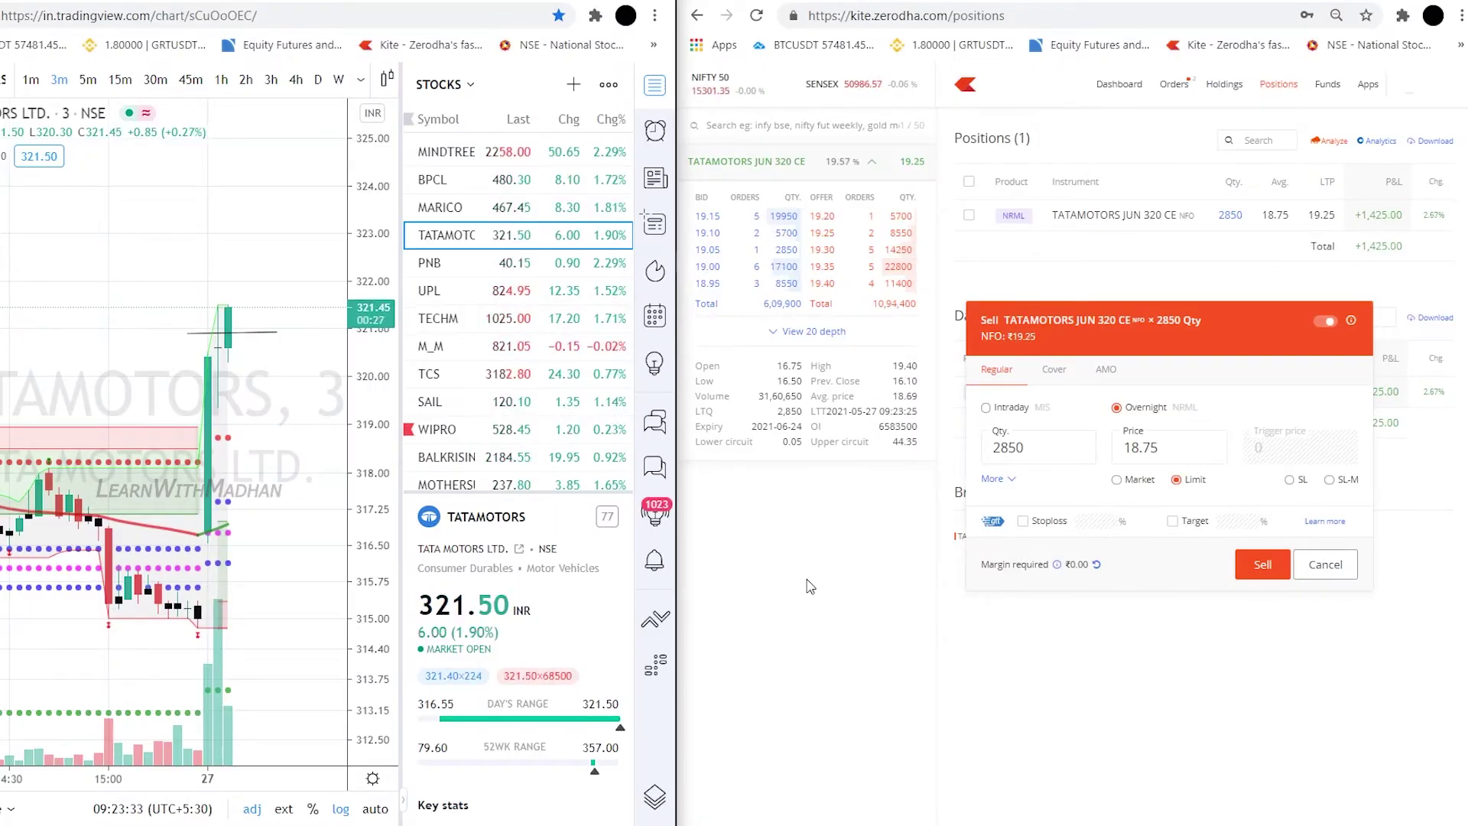
Fill the 2850-qty TATAMOTORS JUN 320 CE sell from LTP and set a 20.15 limit
double_click(1187, 482)
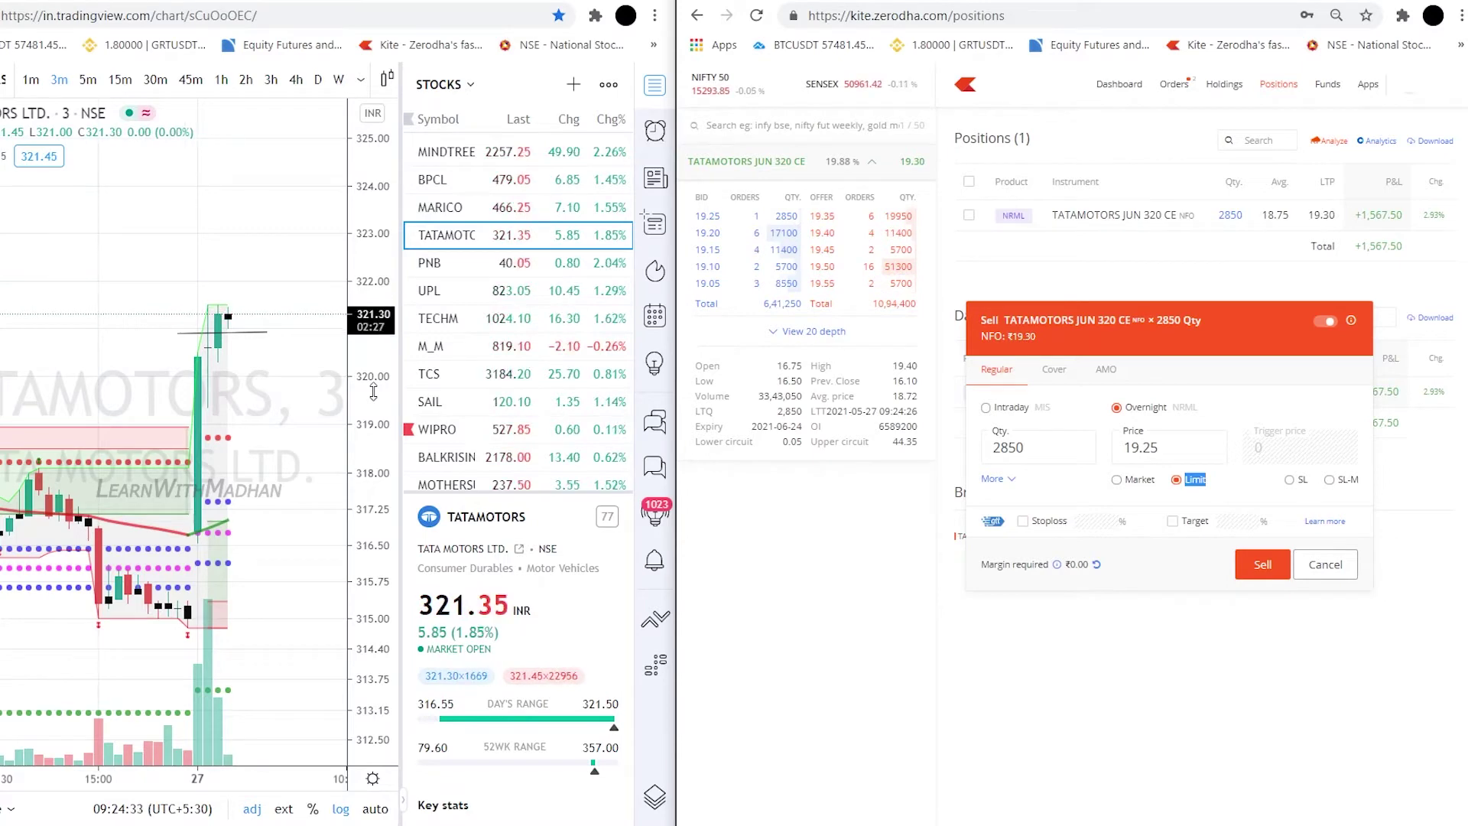
click(655, 84)
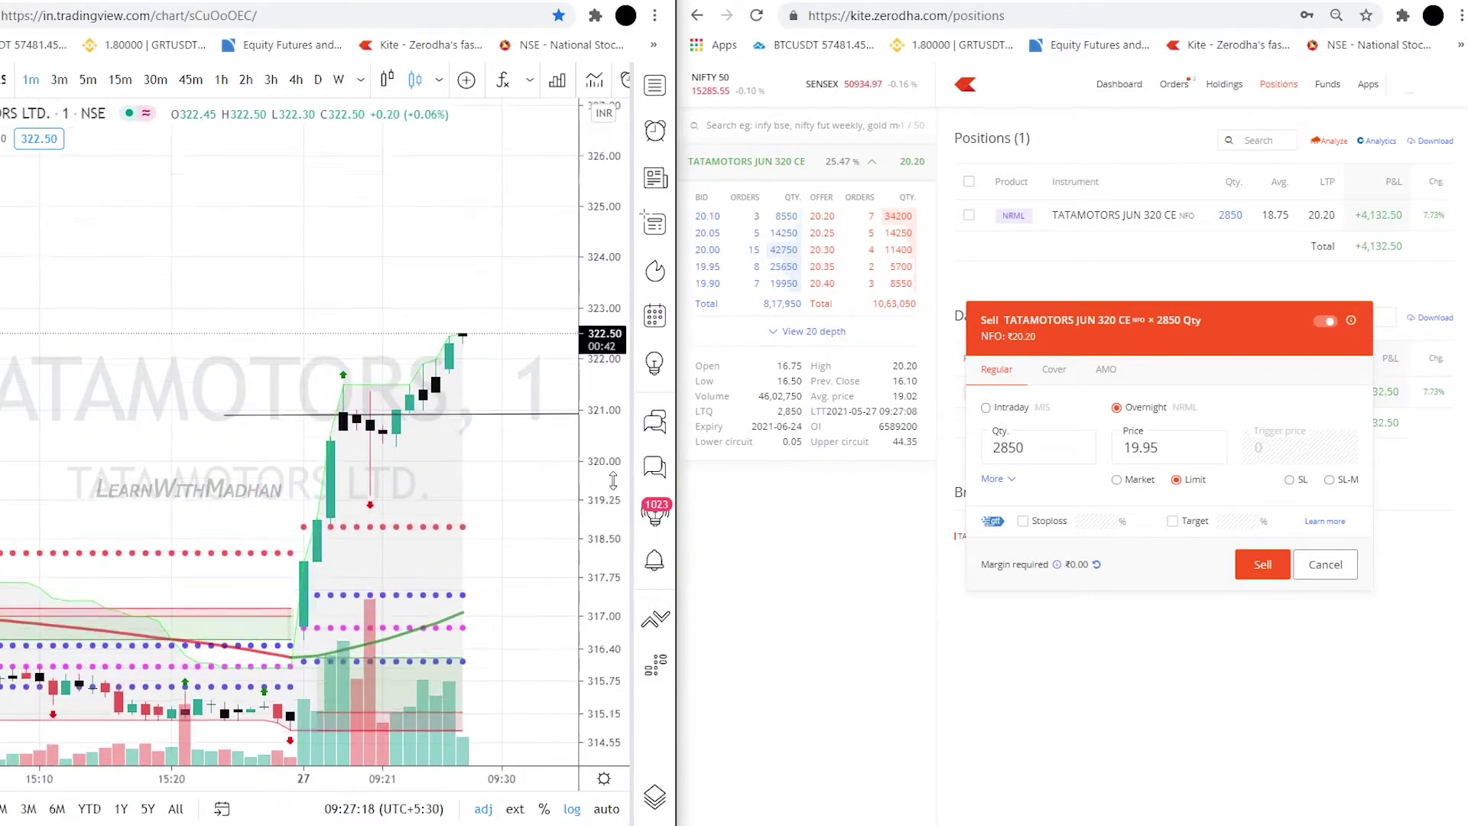
click(1139, 480)
click(1176, 479)
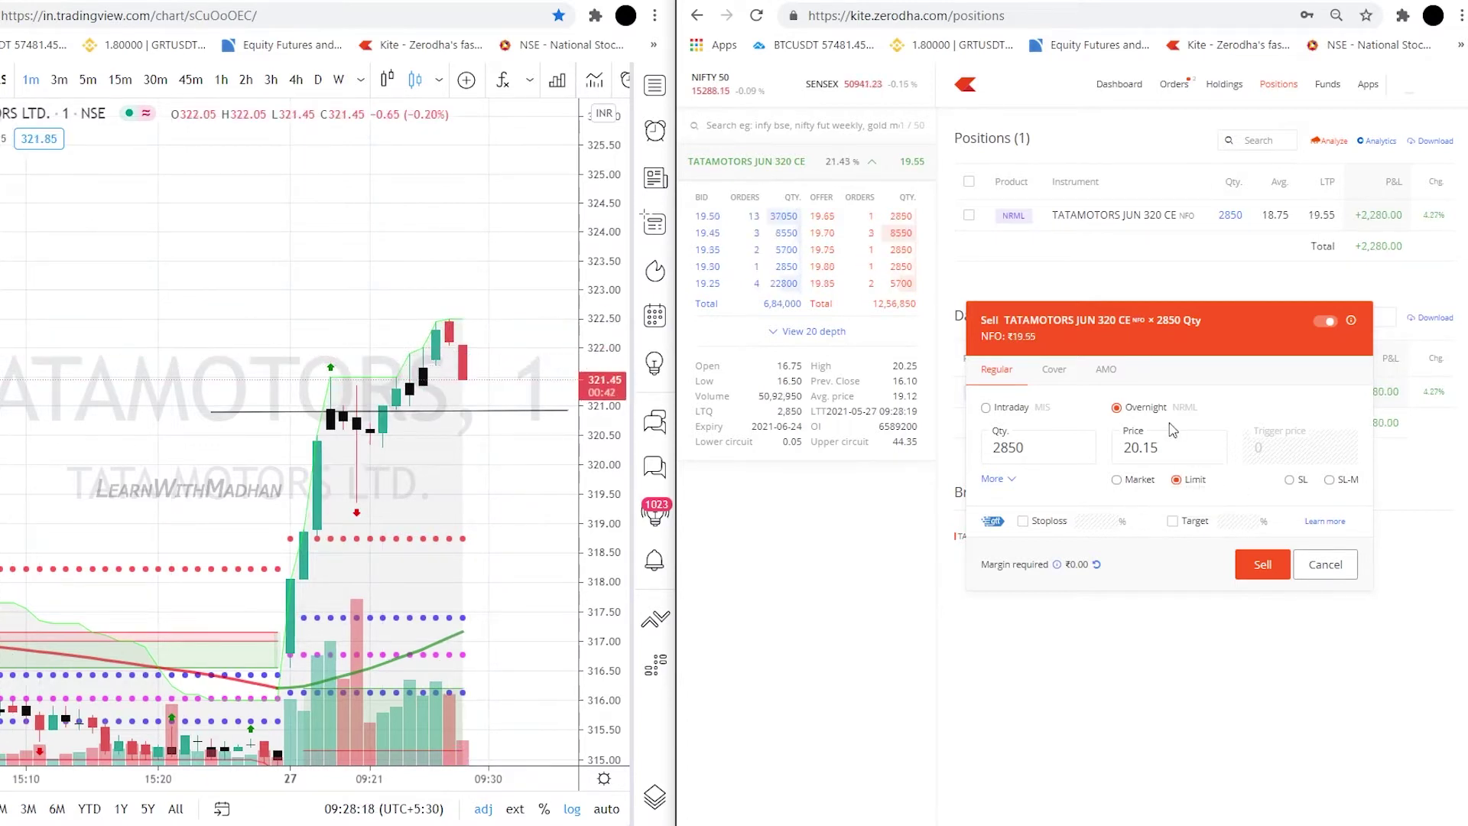
Check TATAMOTORS on 3- and 5-minute candles, then return to 1-minute
click(59, 79)
click(88, 79)
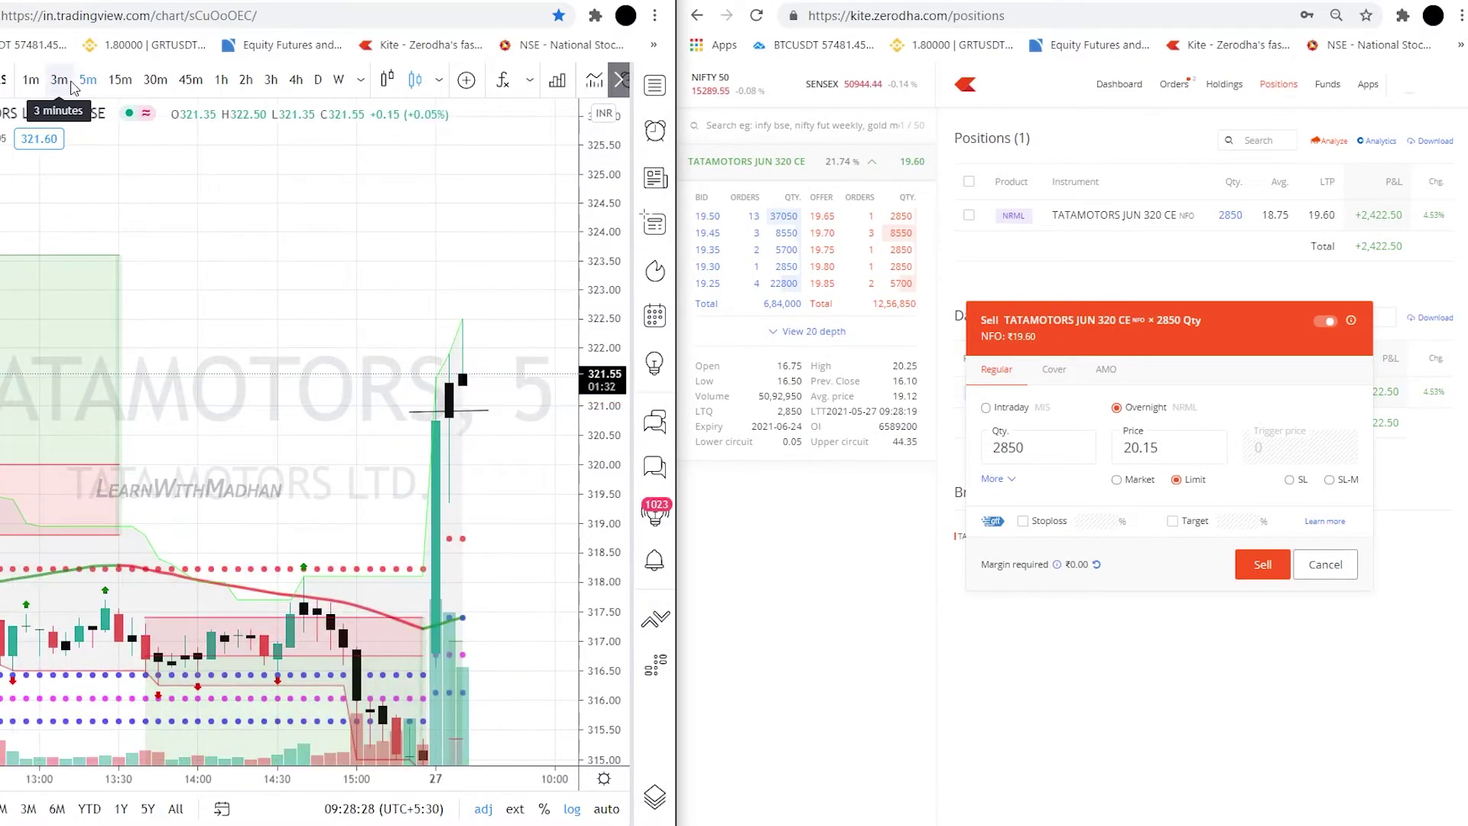
click(64, 81)
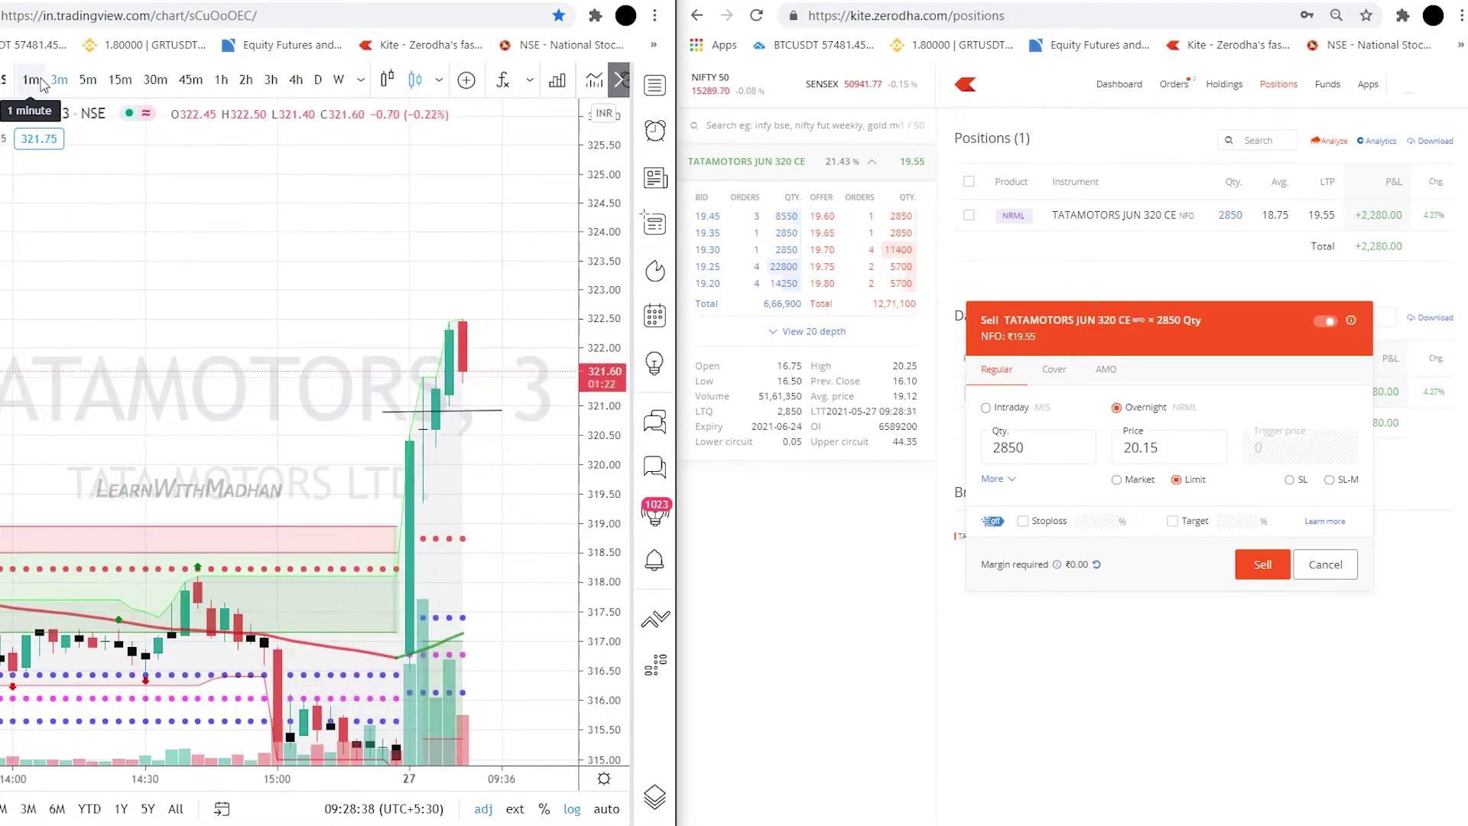
click(41, 81)
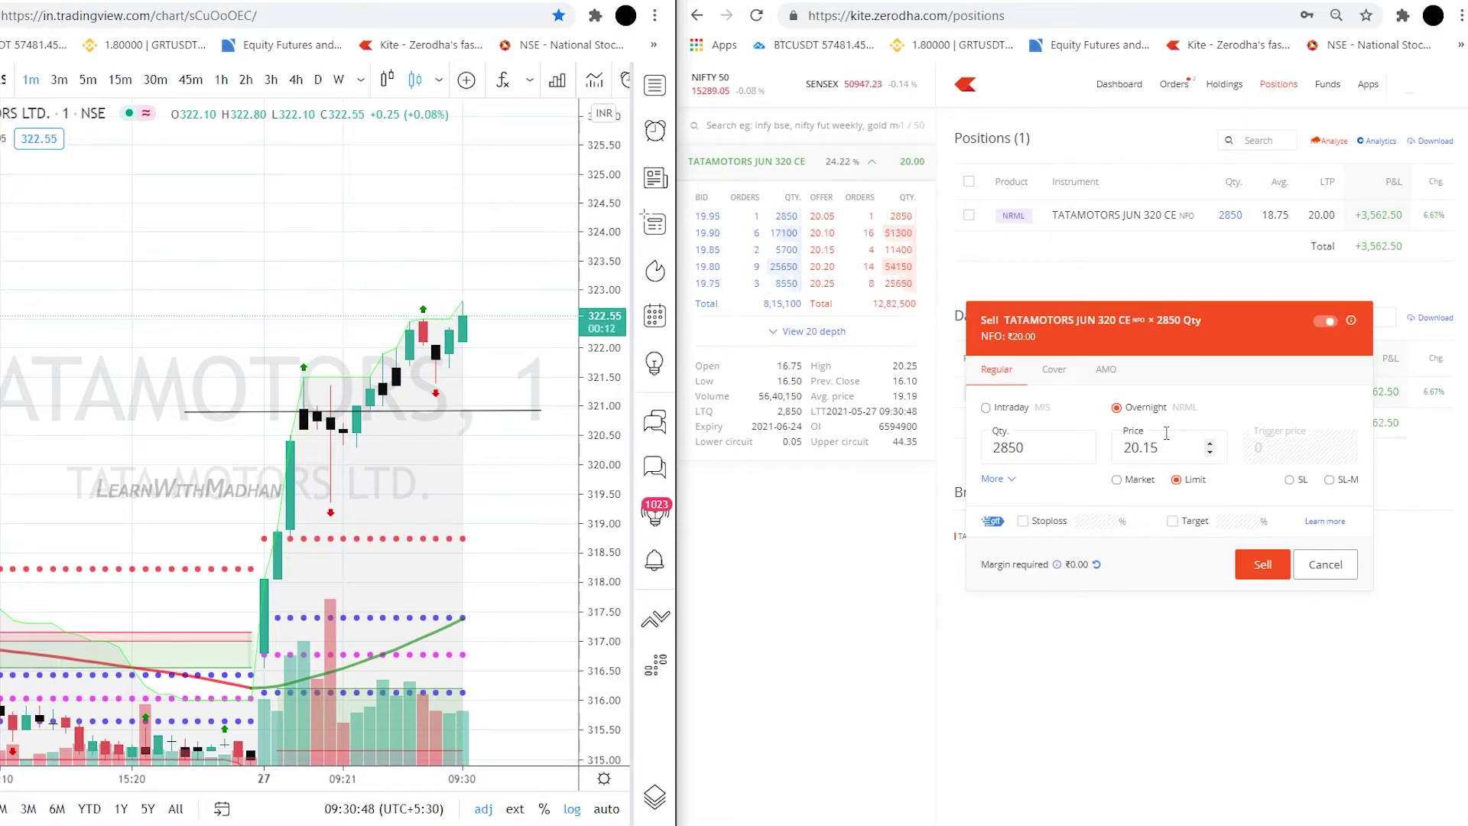
Flip between 3- and 1-minute candles and lower the Kite sell limit to 19.75
click(60, 79)
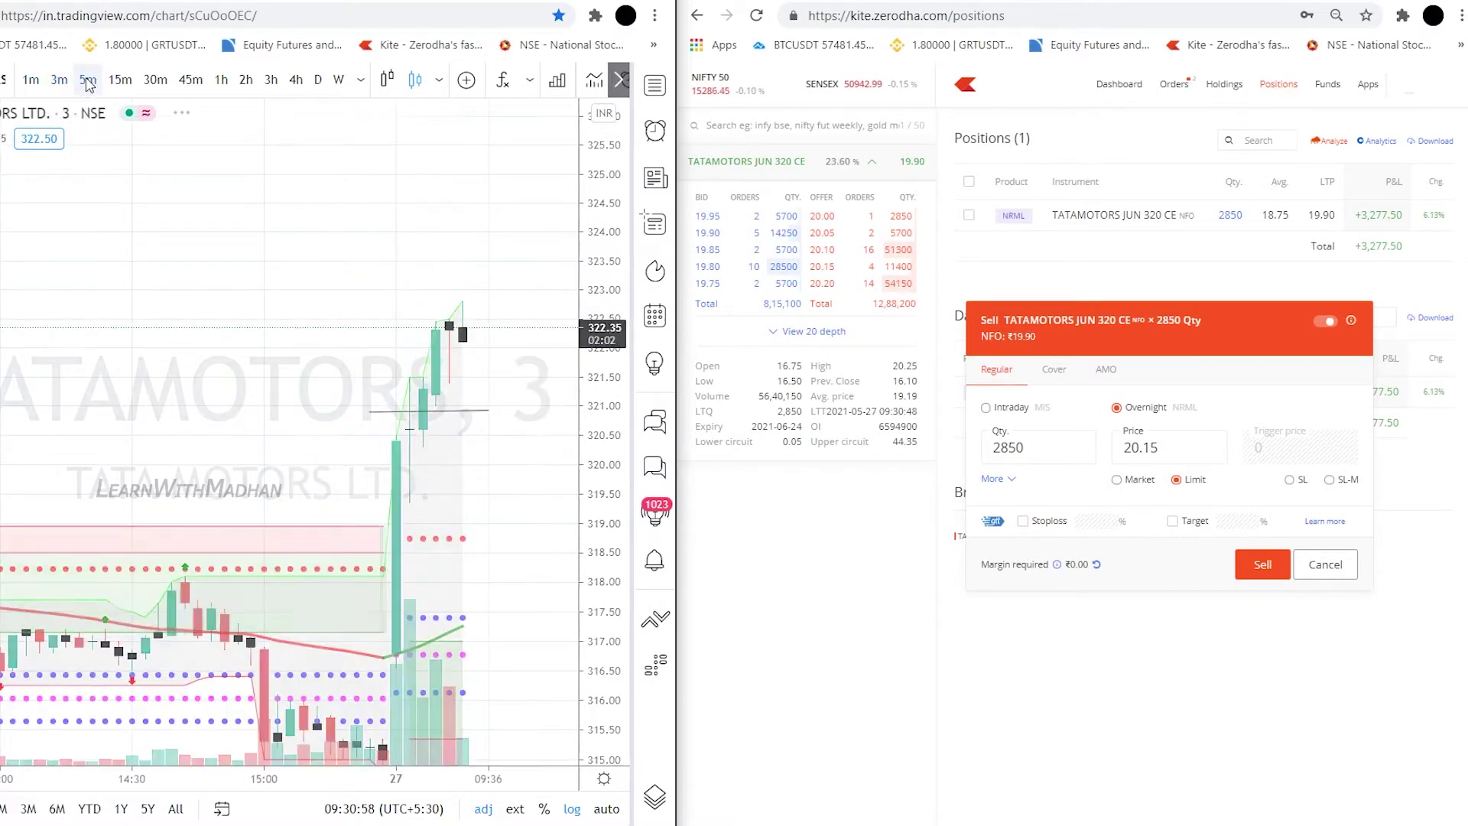
click(31, 79)
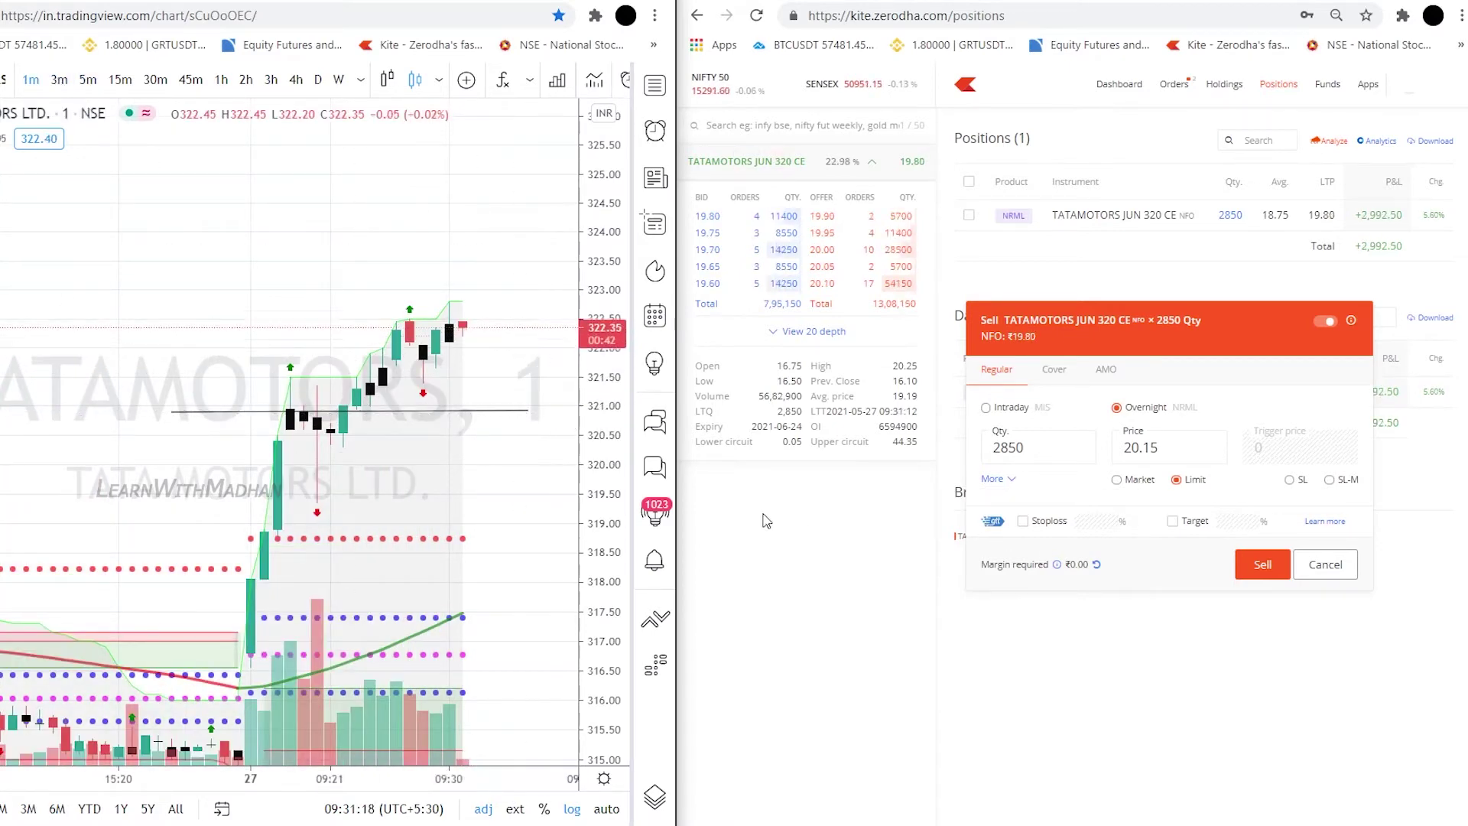
click(59, 79)
click(31, 80)
click(60, 79)
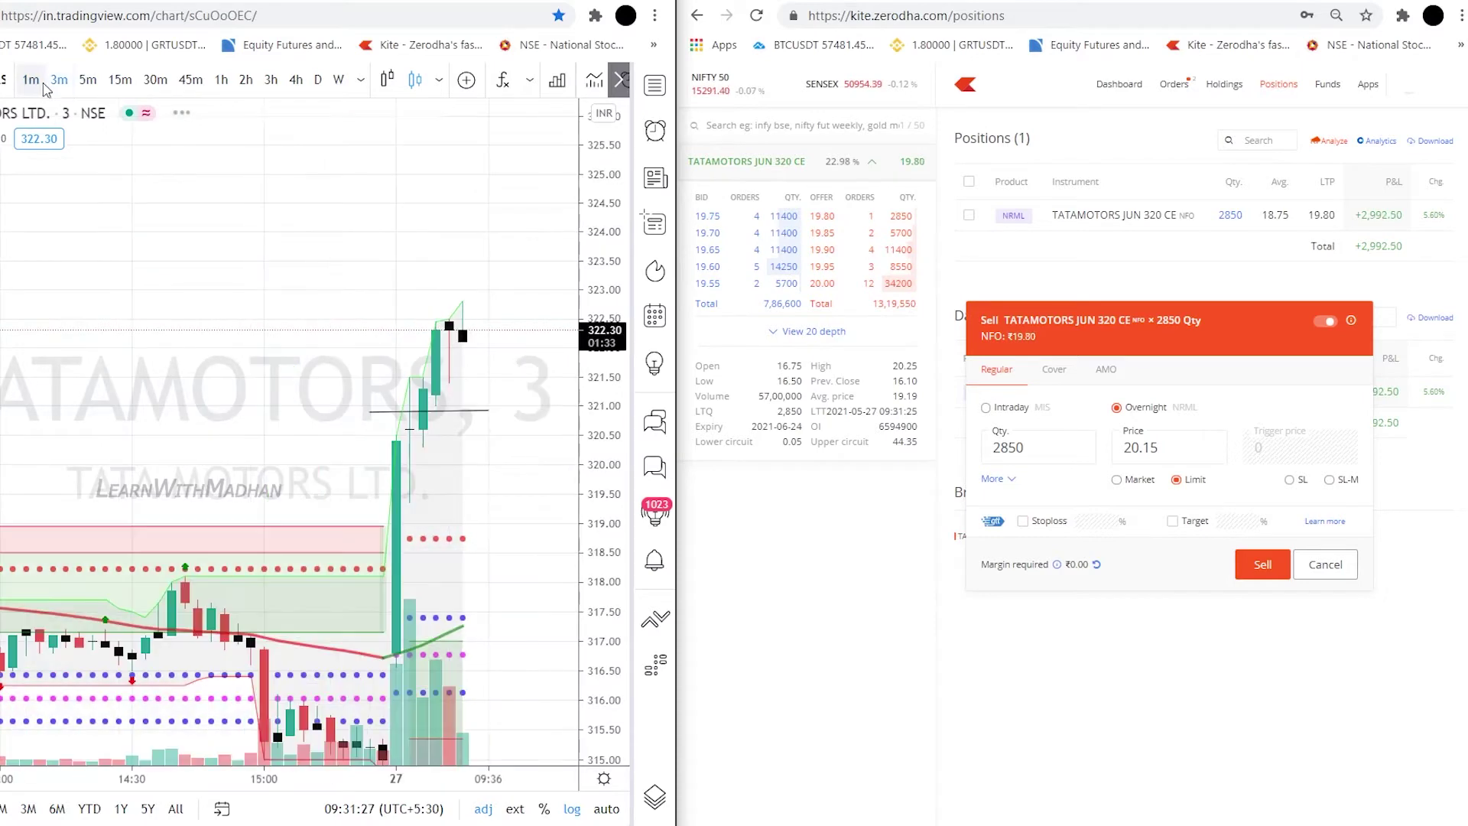
click(38, 81)
scroll(1197, 443, down, 8)
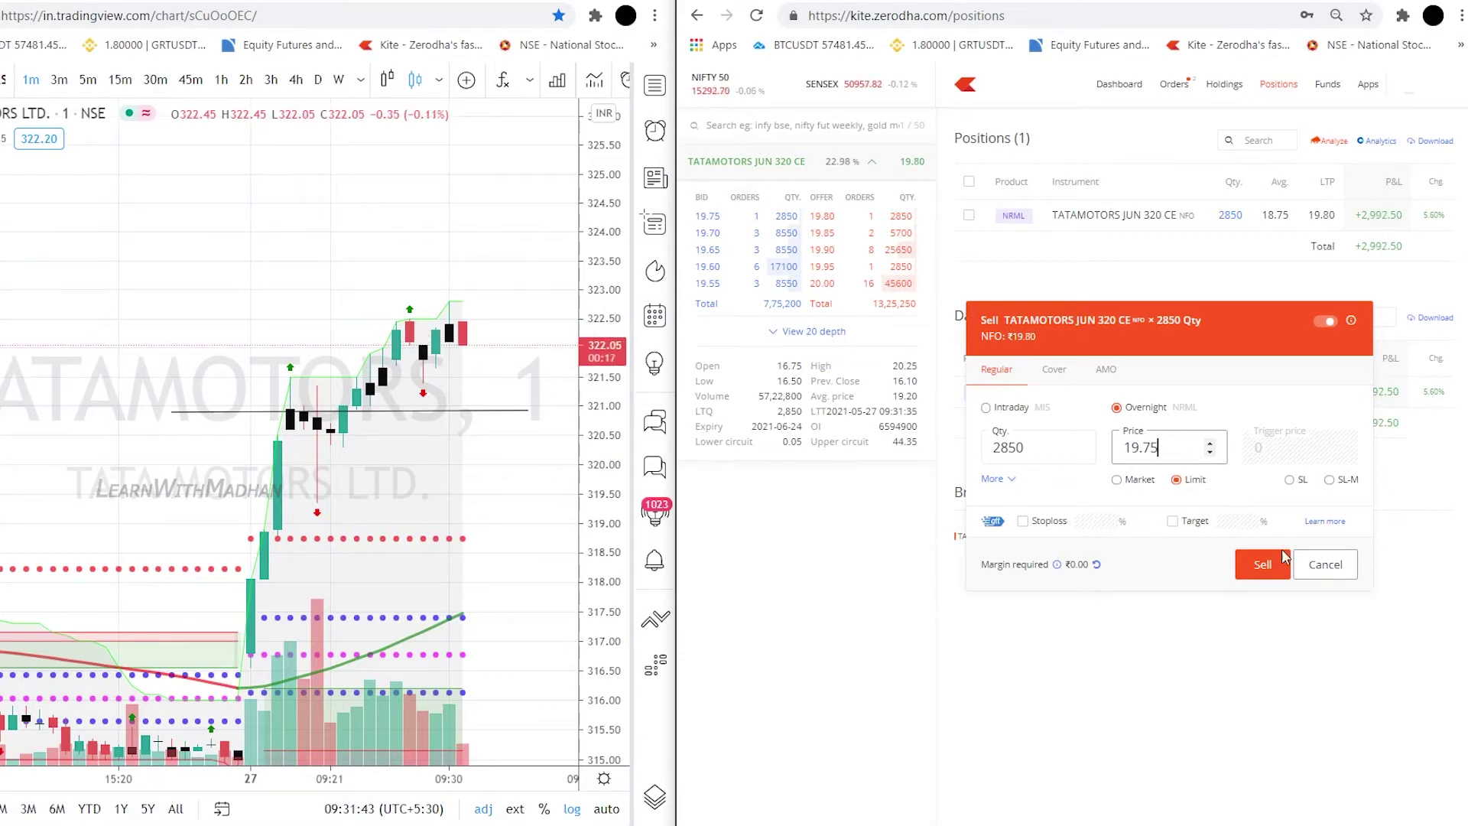
Place the 2850-qty TATAMOTORS JUN 320 CE sell, verify it in Orders, and return to Positions
click(1262, 564)
click(1181, 84)
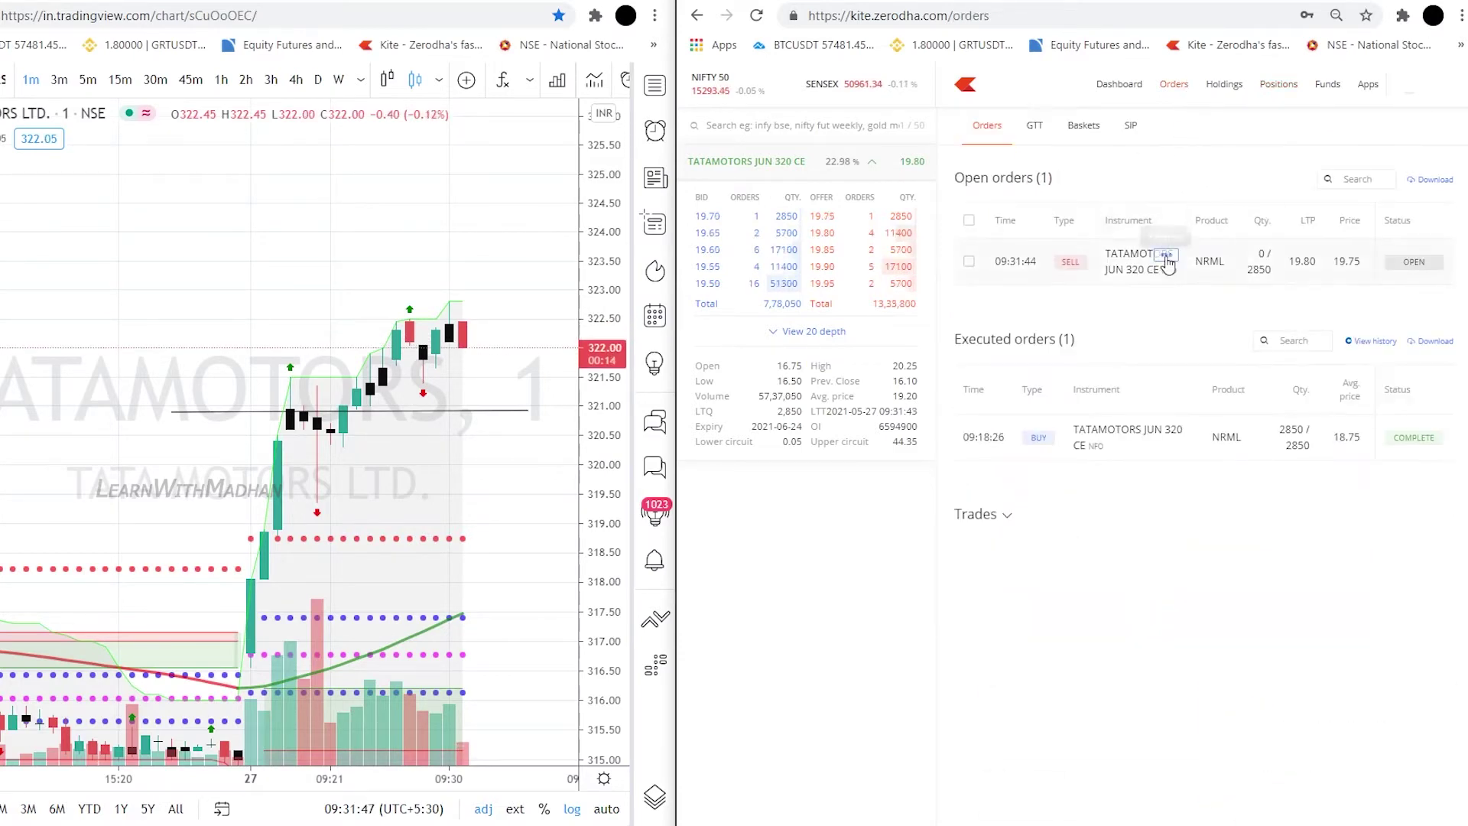
click(1278, 85)
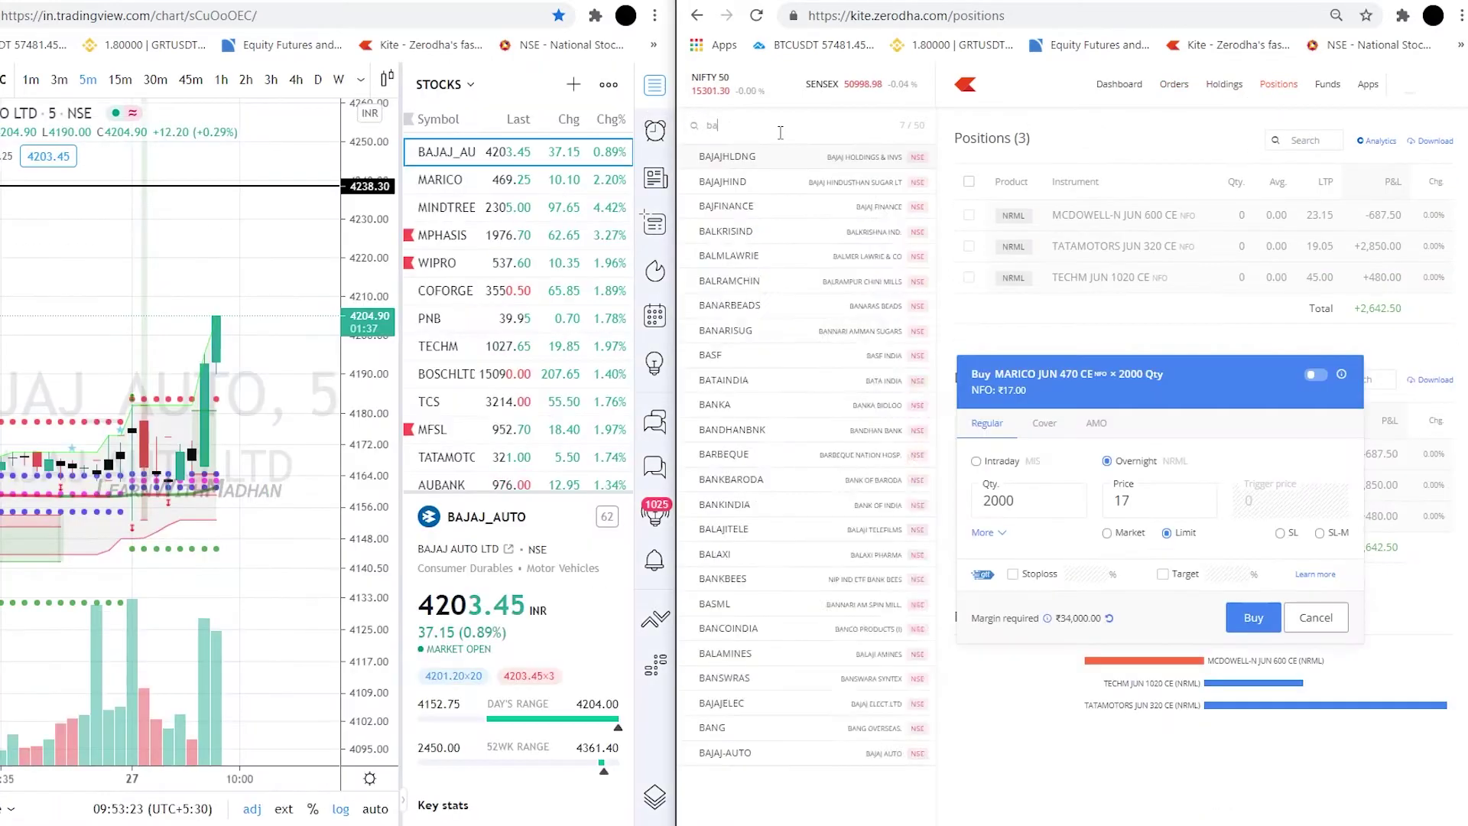
click(780, 132)
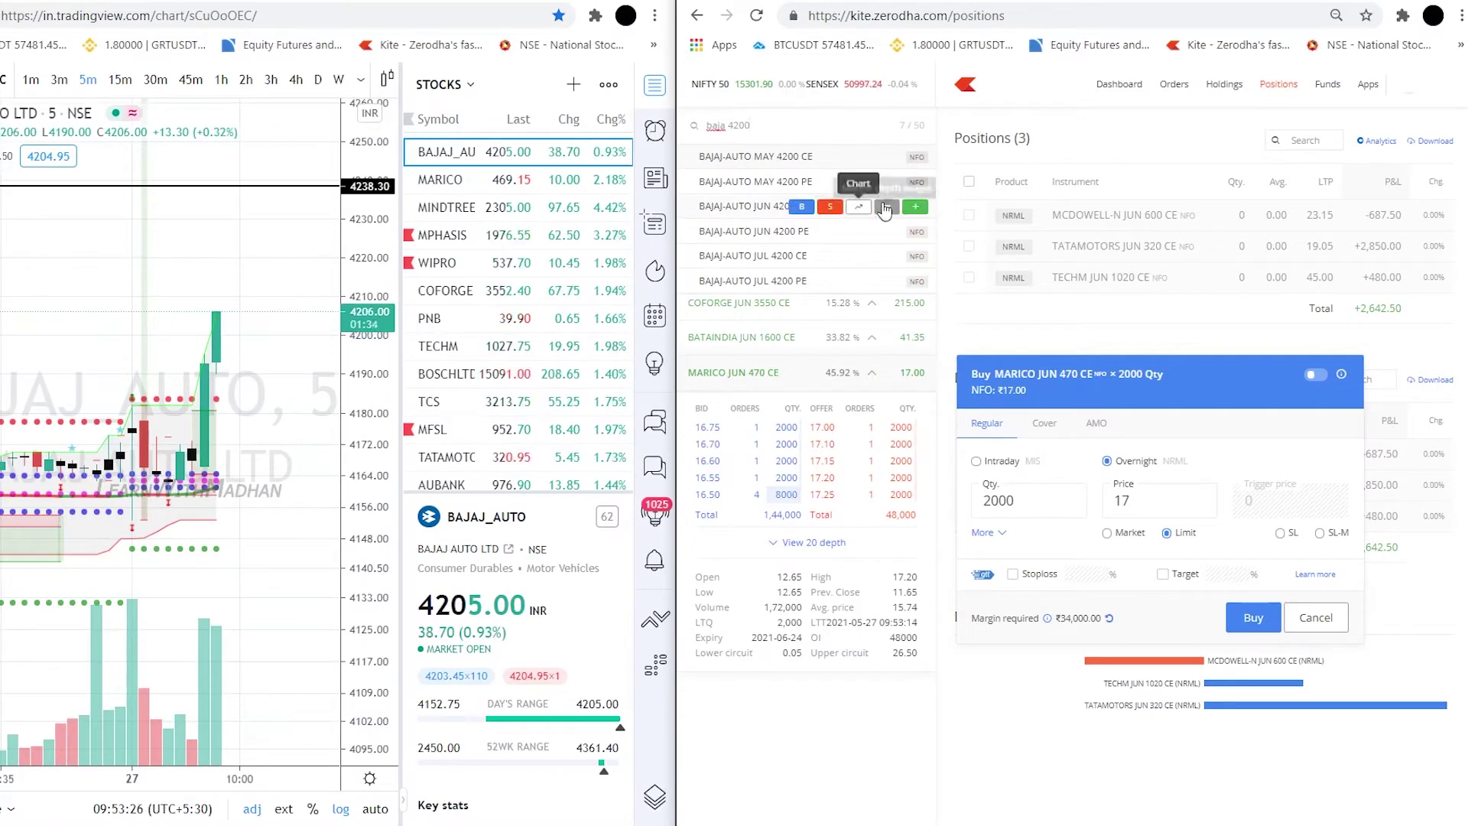
Add BAJAJ-AUTO JUN 4200 CE to the marketwatch and buy 250 at a 141 limit
click(913, 206)
click(822, 407)
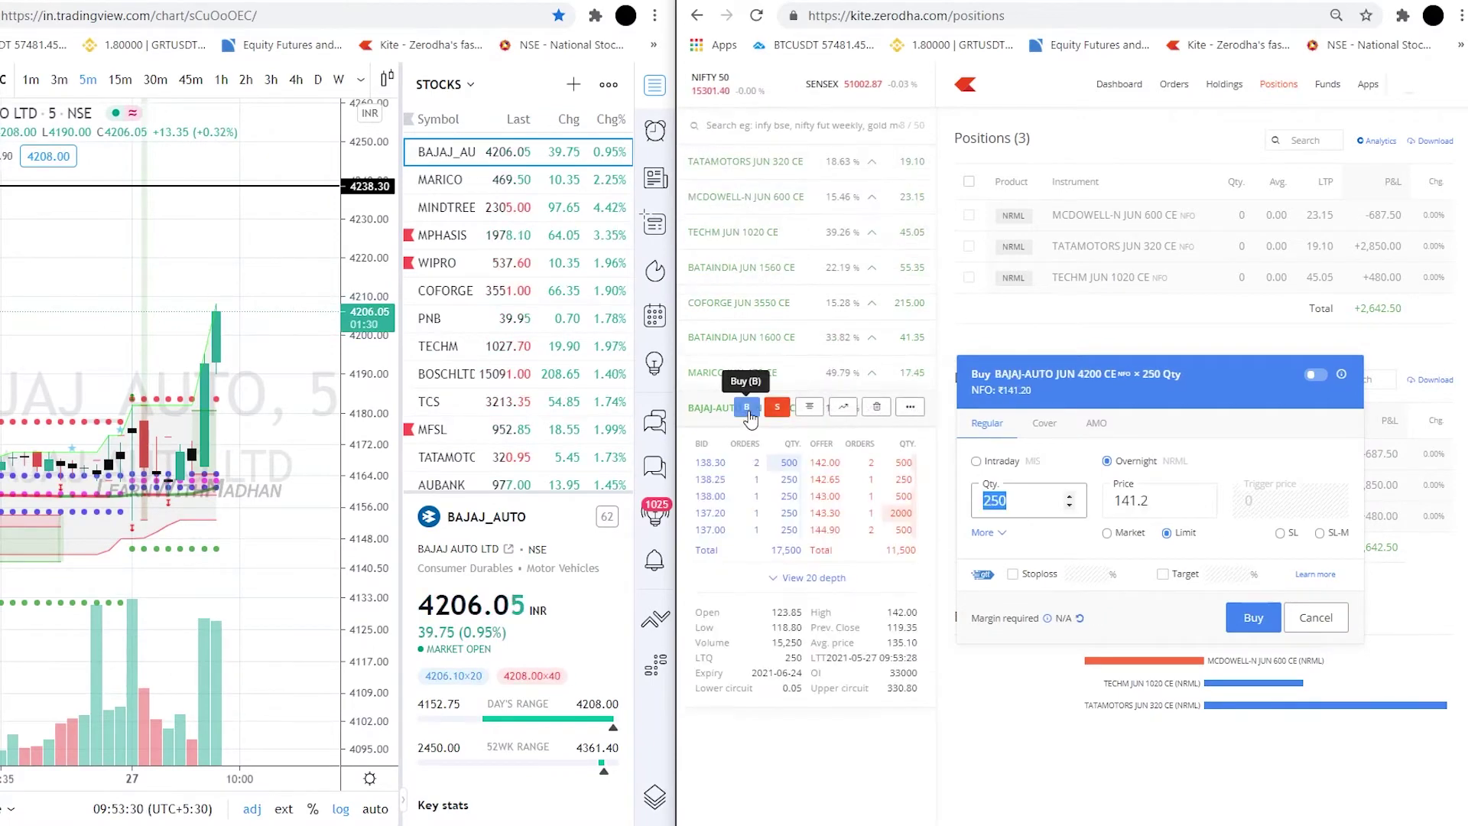
click(770, 407)
click(1167, 501)
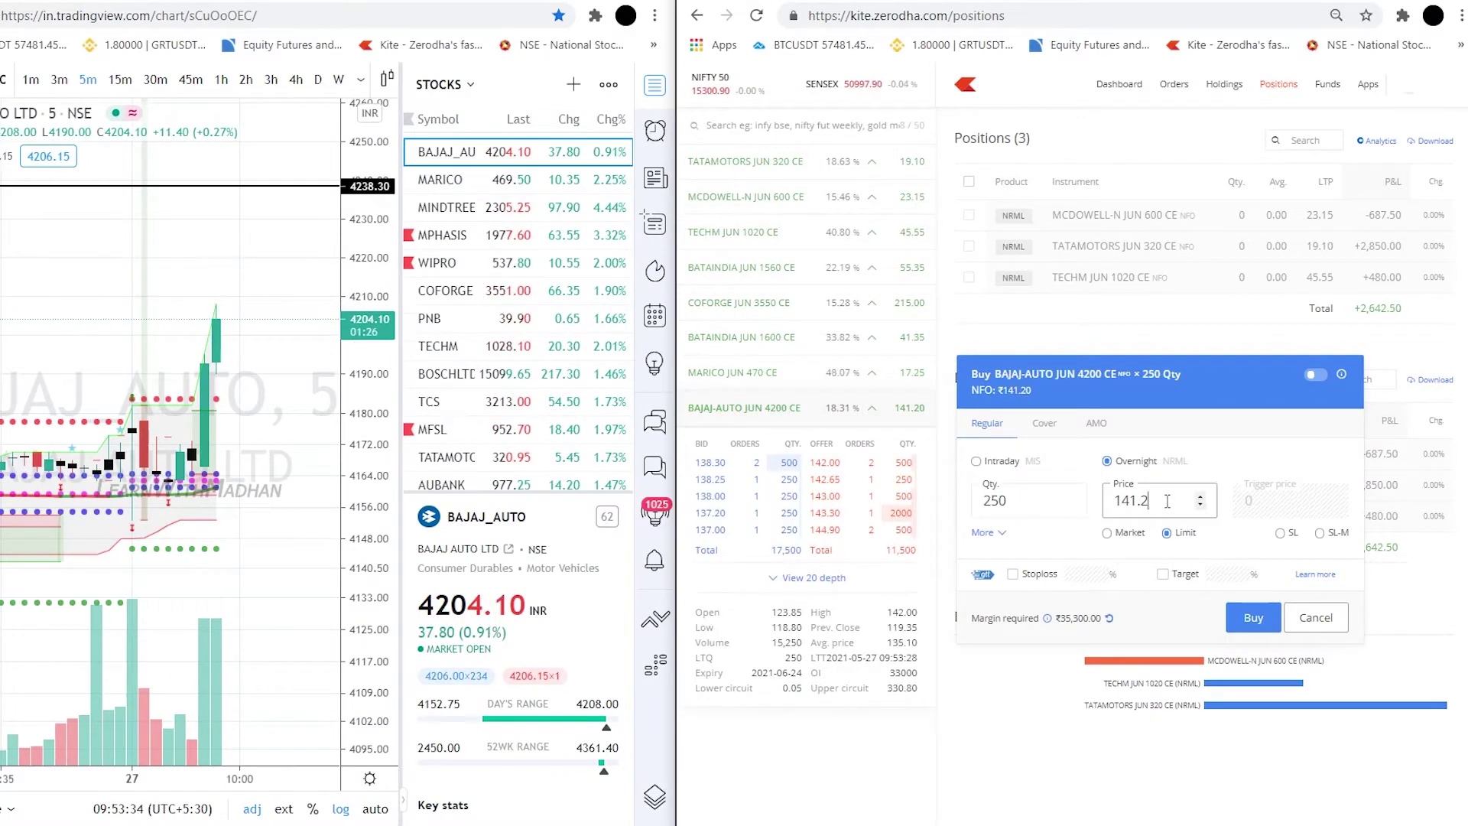
key(BackSpace)
key(Return)
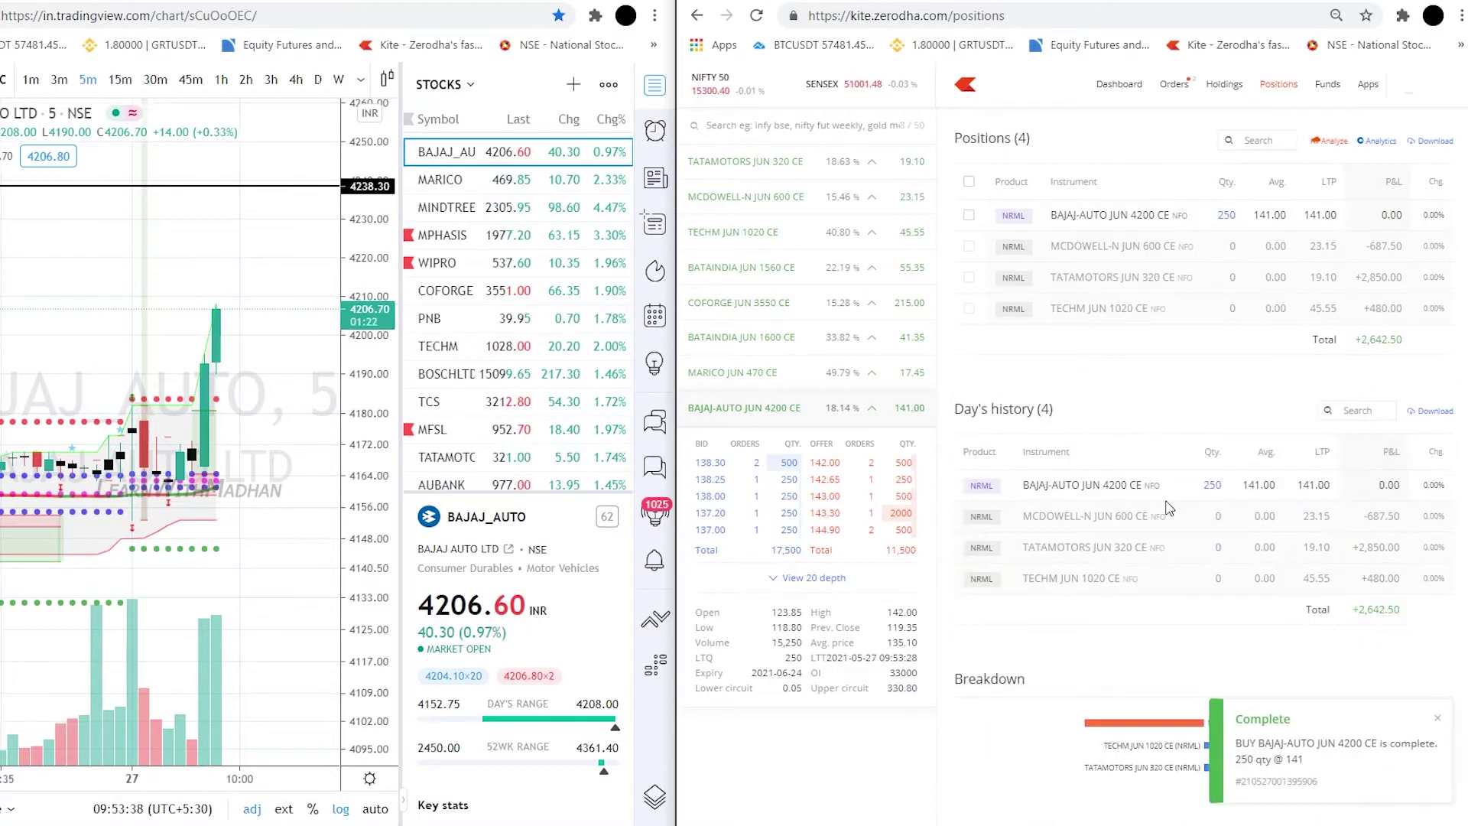
scroll(283, 306, up, 2)
Bring up a 250-qty market exit order for the BAJAJ-AUTO position
click(654, 84)
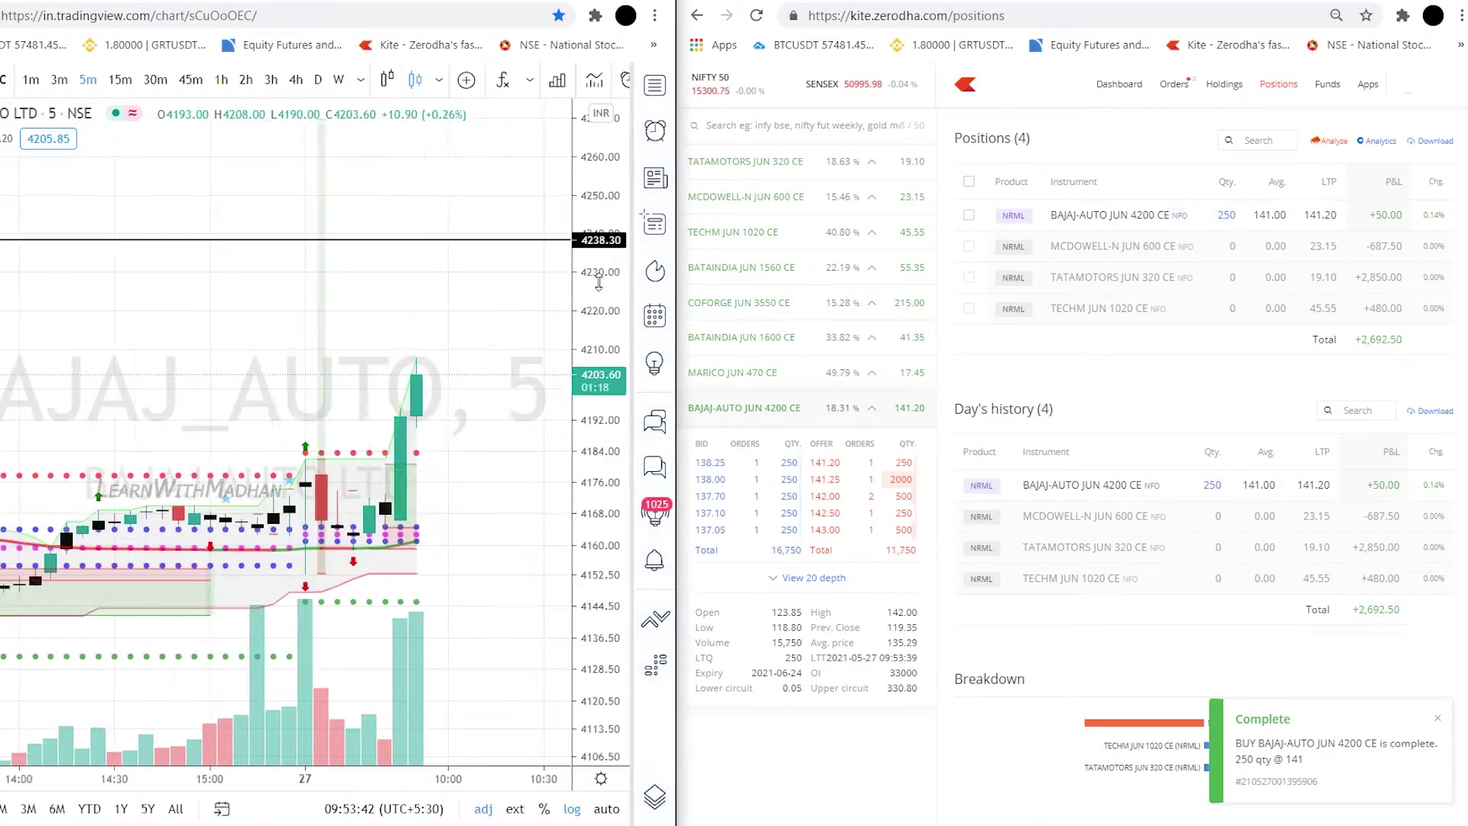
click(1183, 214)
click(1101, 243)
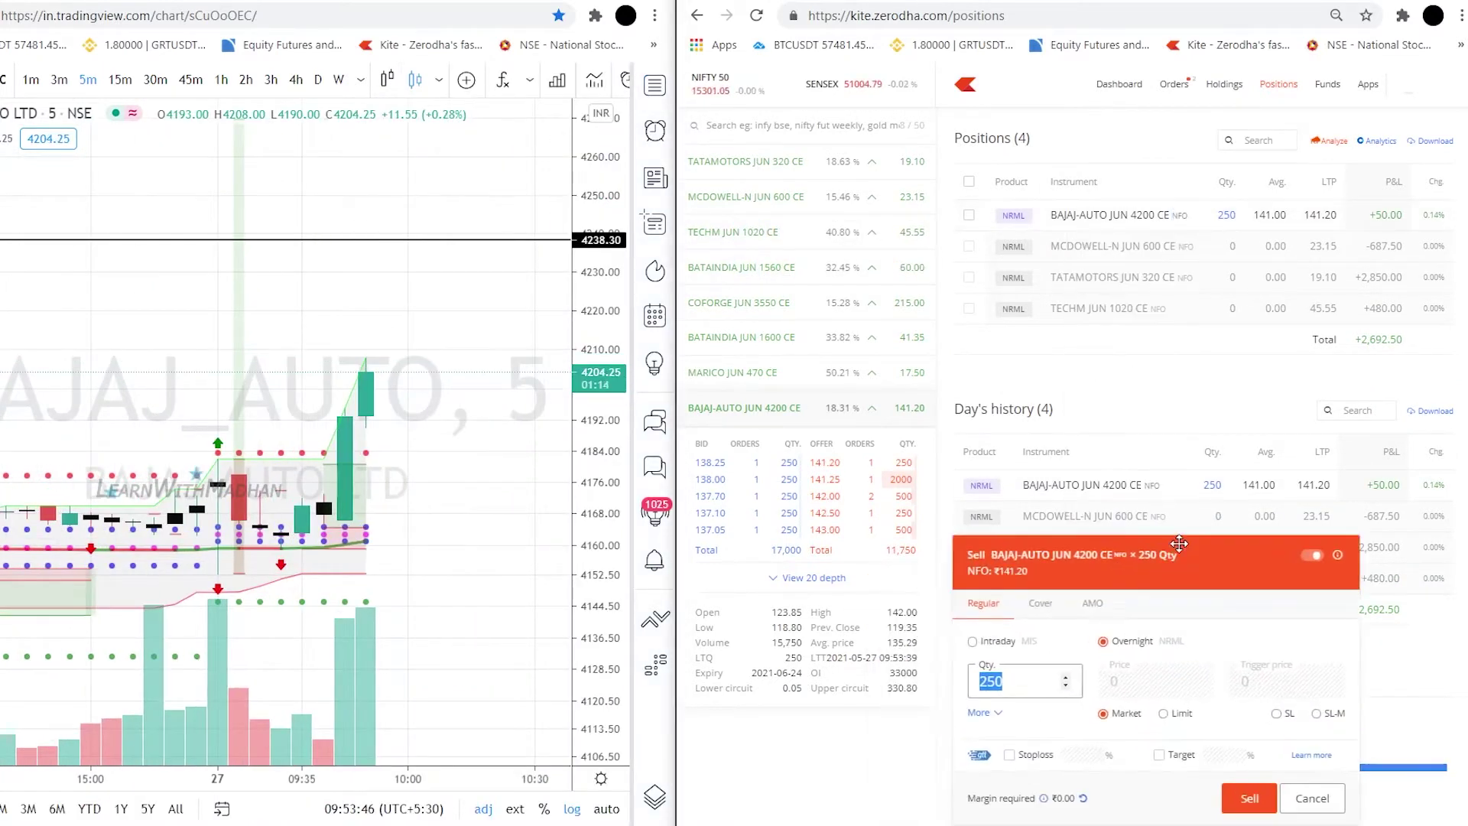
drag(621, 481, 620, 432)
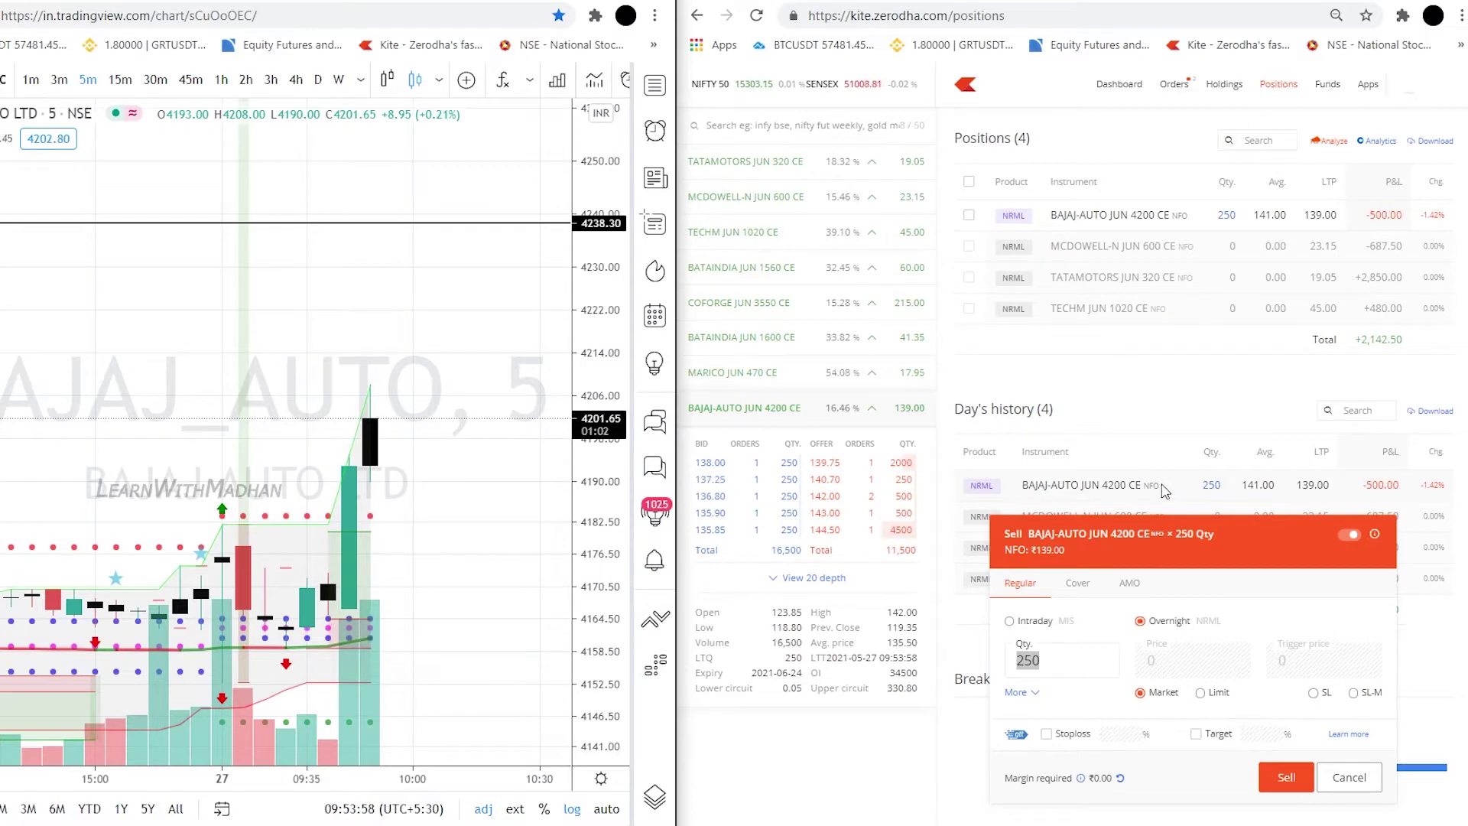
drag(1156, 546, 1178, 407)
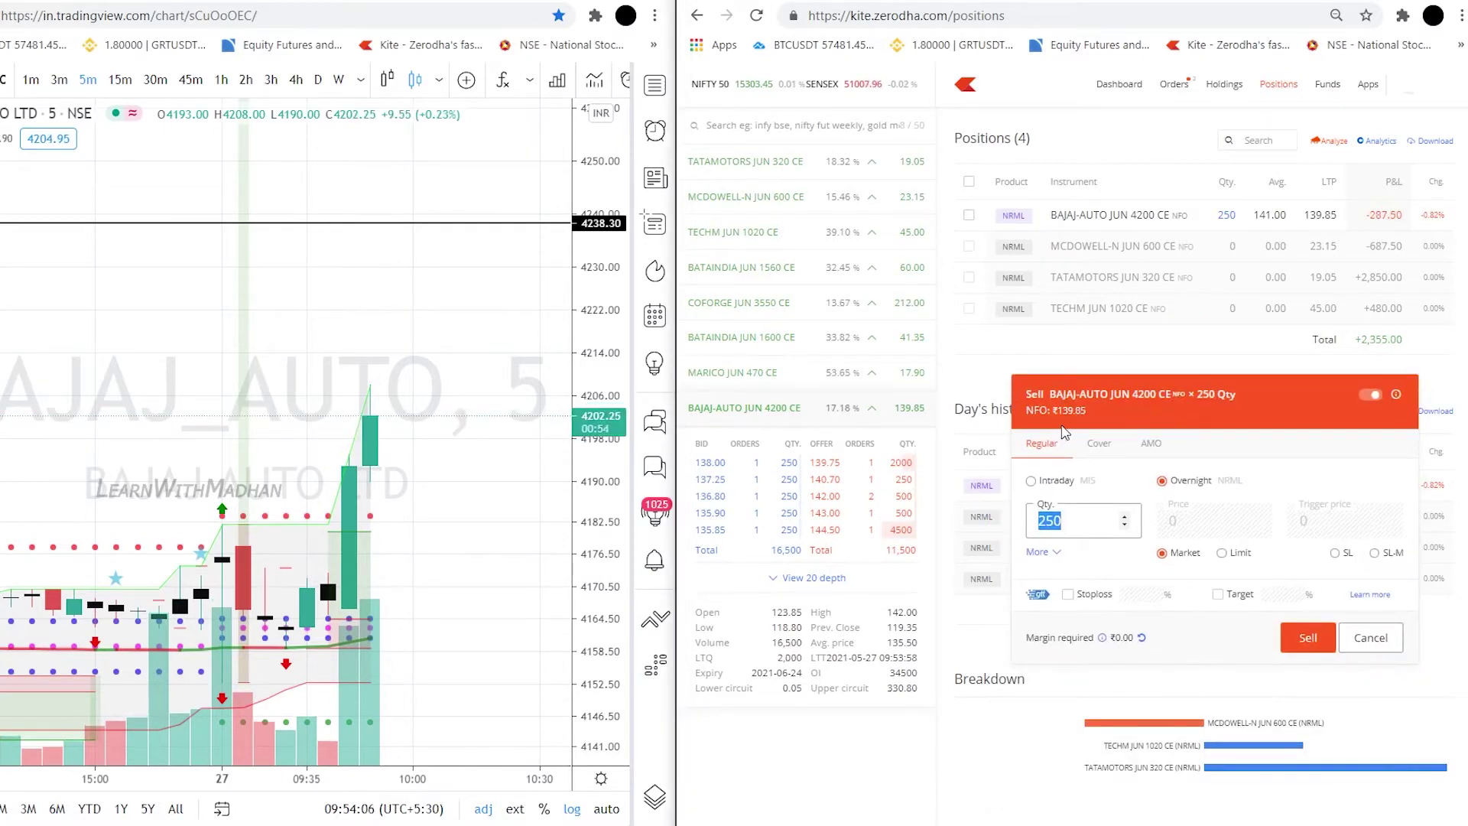
Make the Bajaj-Auto sell a limit order while cycling the chart through 1, 3, 5 and 30-minute candles
click(49, 86)
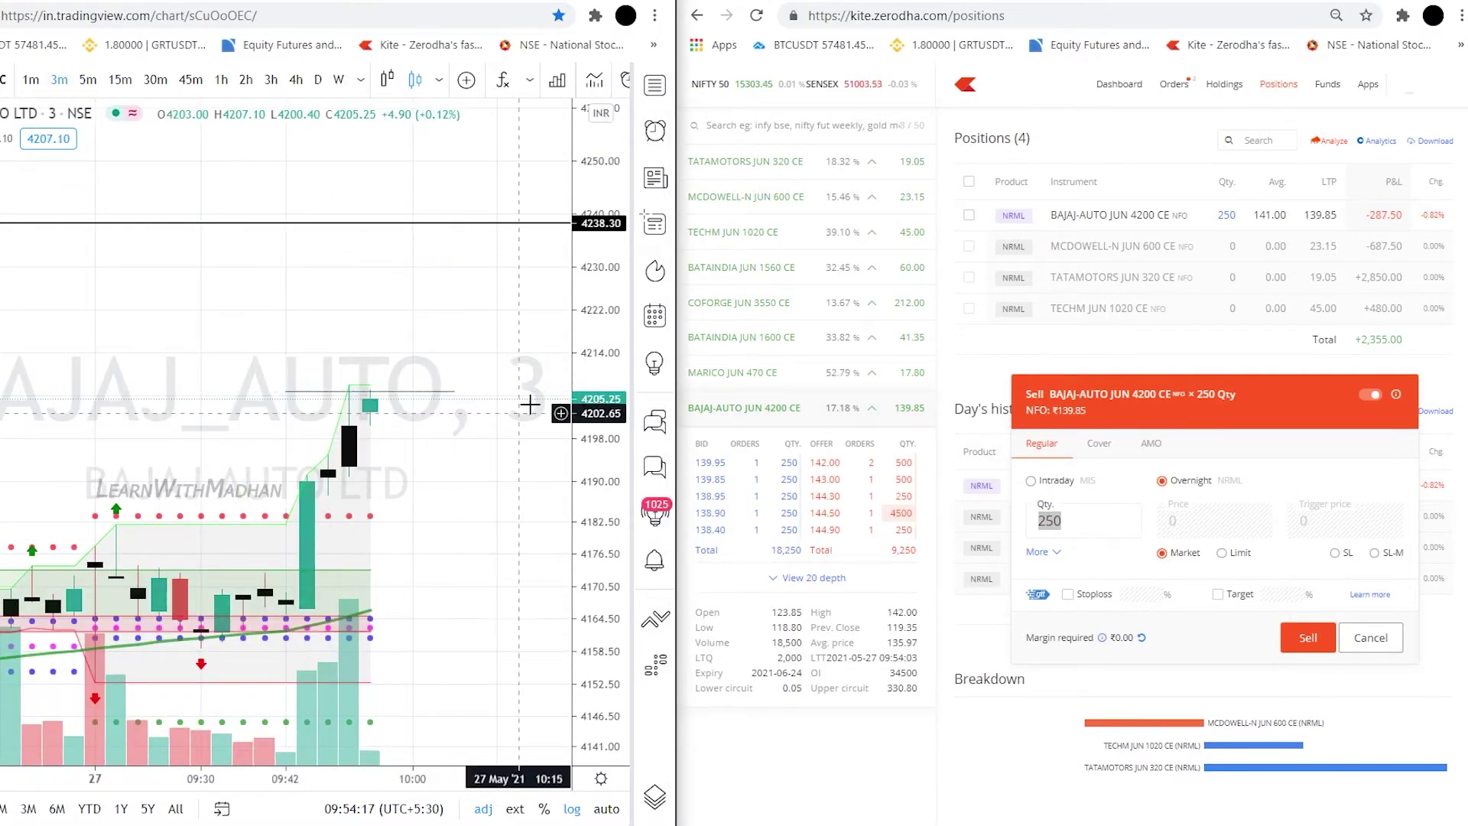
drag(1197, 398, 1162, 391)
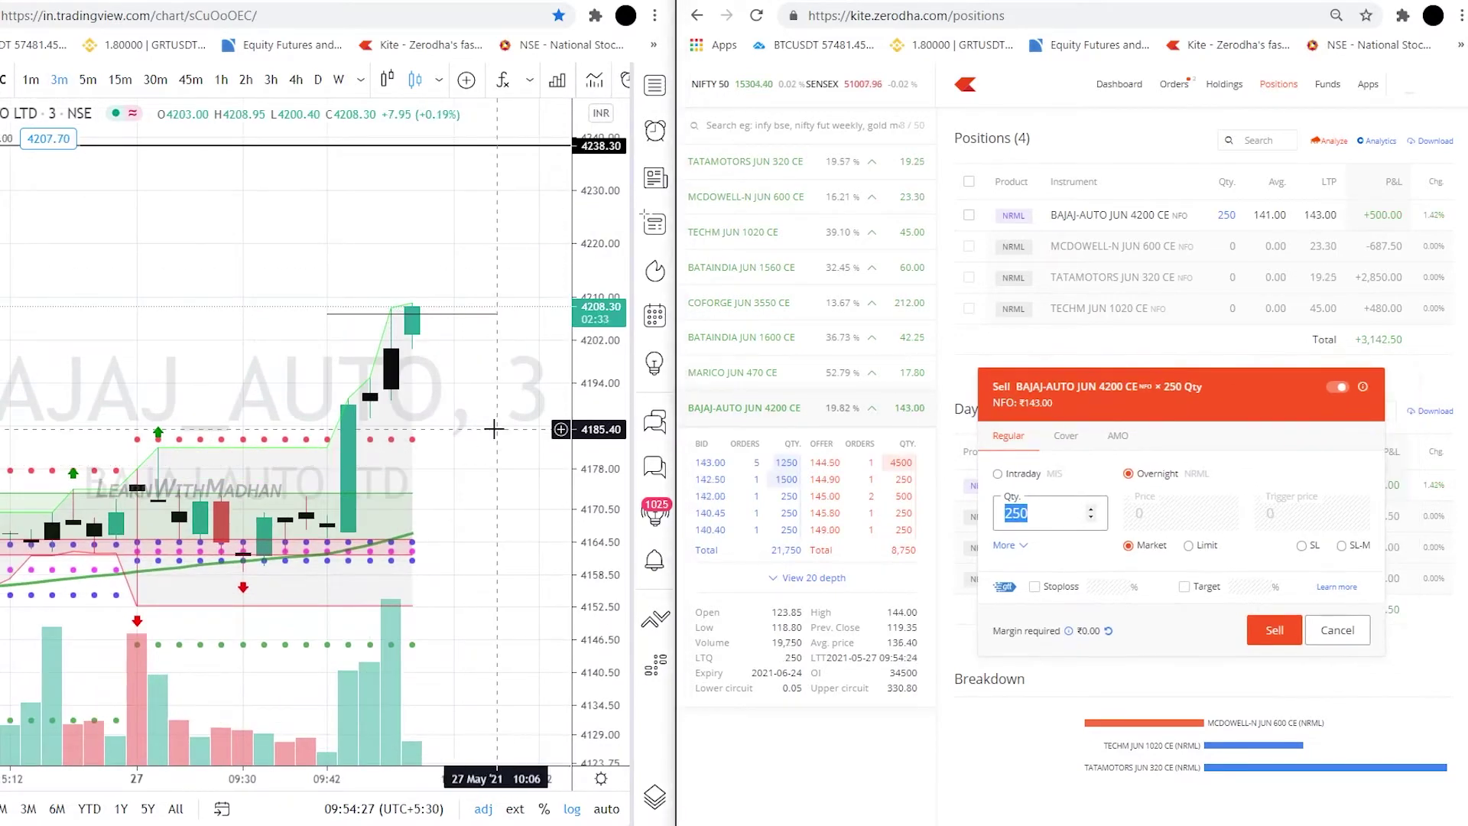
click(1188, 544)
click(31, 79)
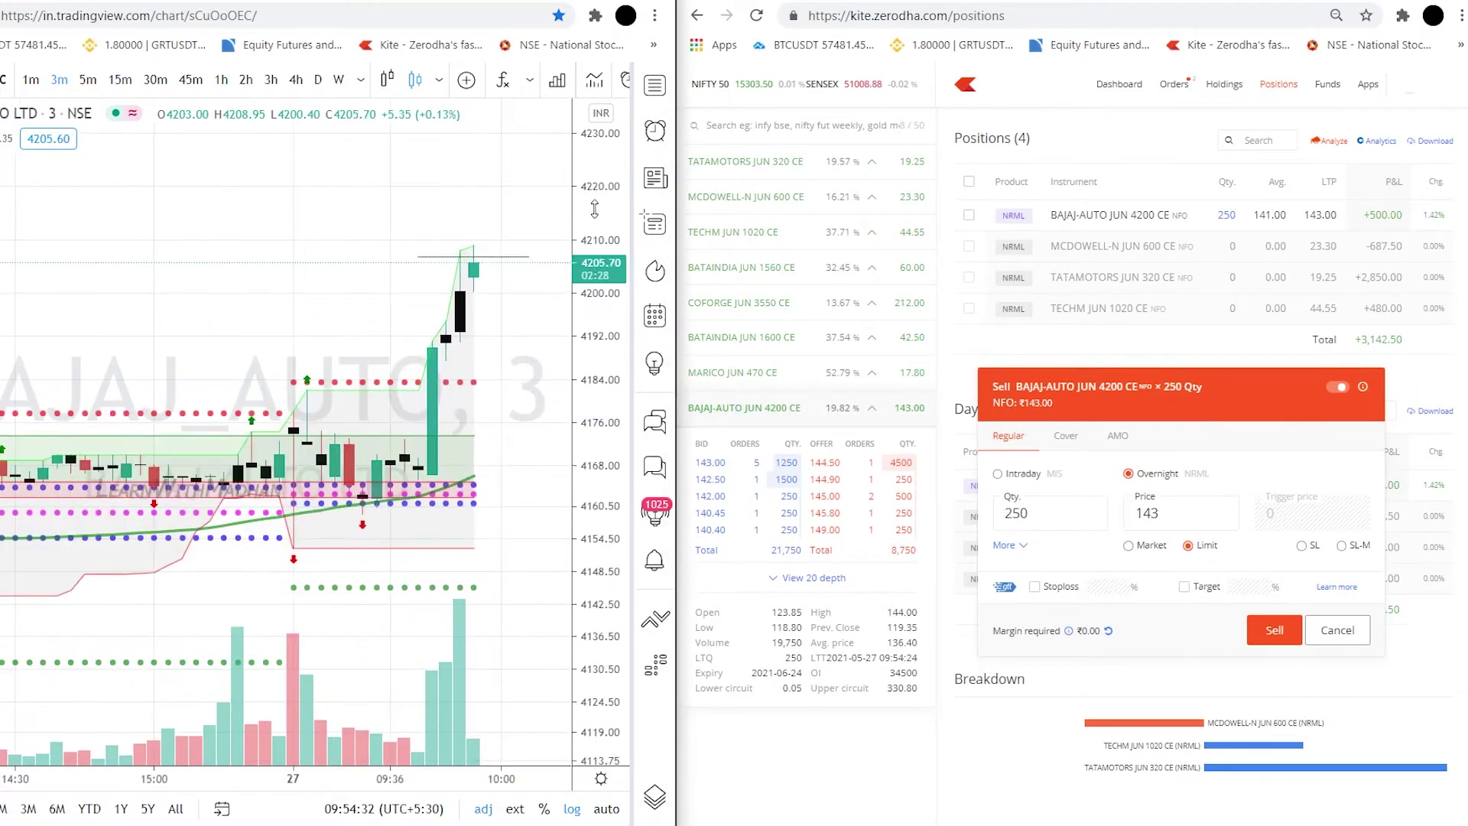
click(59, 80)
click(88, 80)
click(155, 80)
click(60, 79)
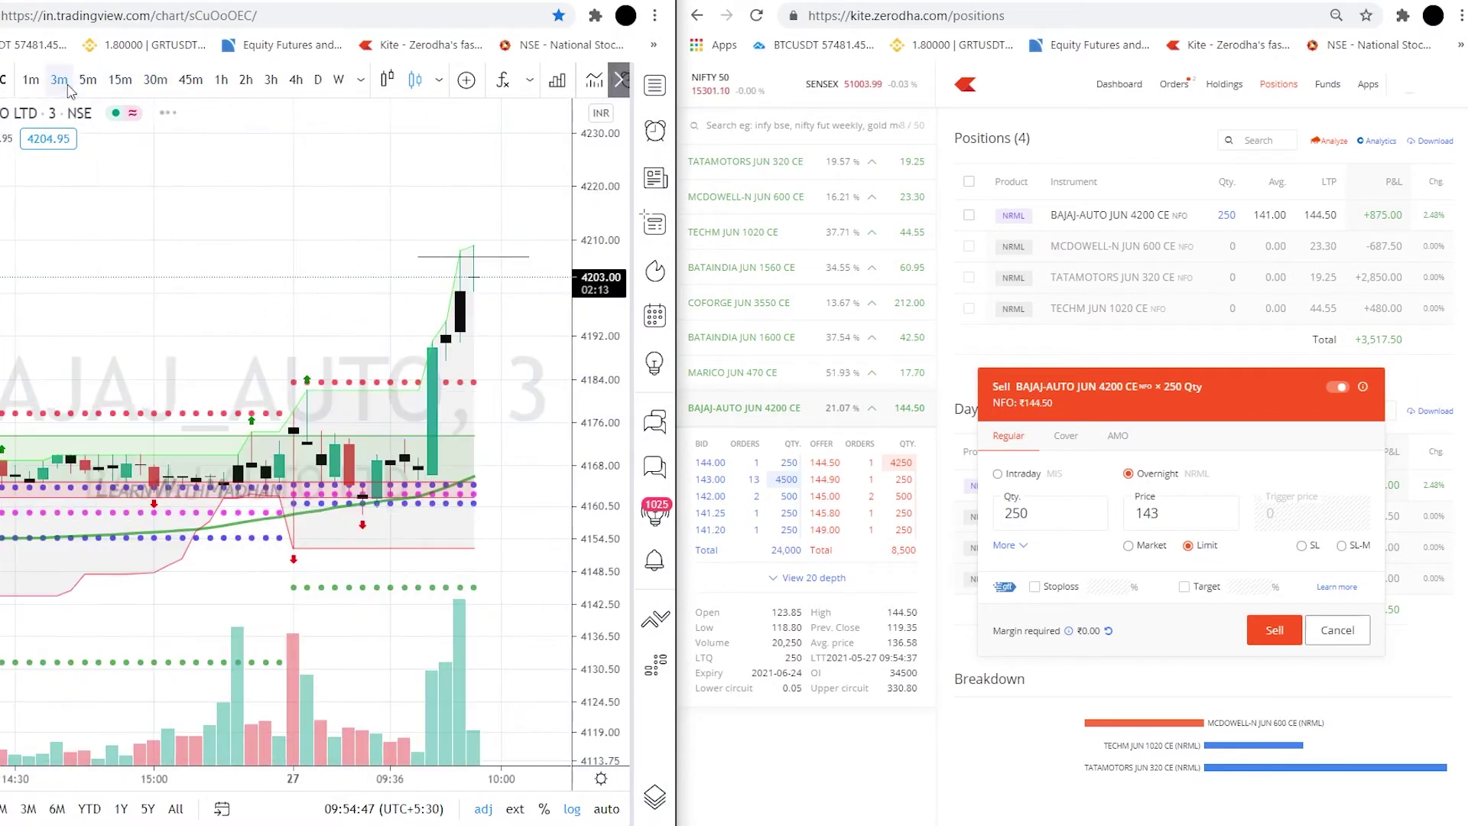
Set the sell limit to 154.5 from the market-depth offer, with the chart back on 1-minute
scroll(524, 380, up, 1)
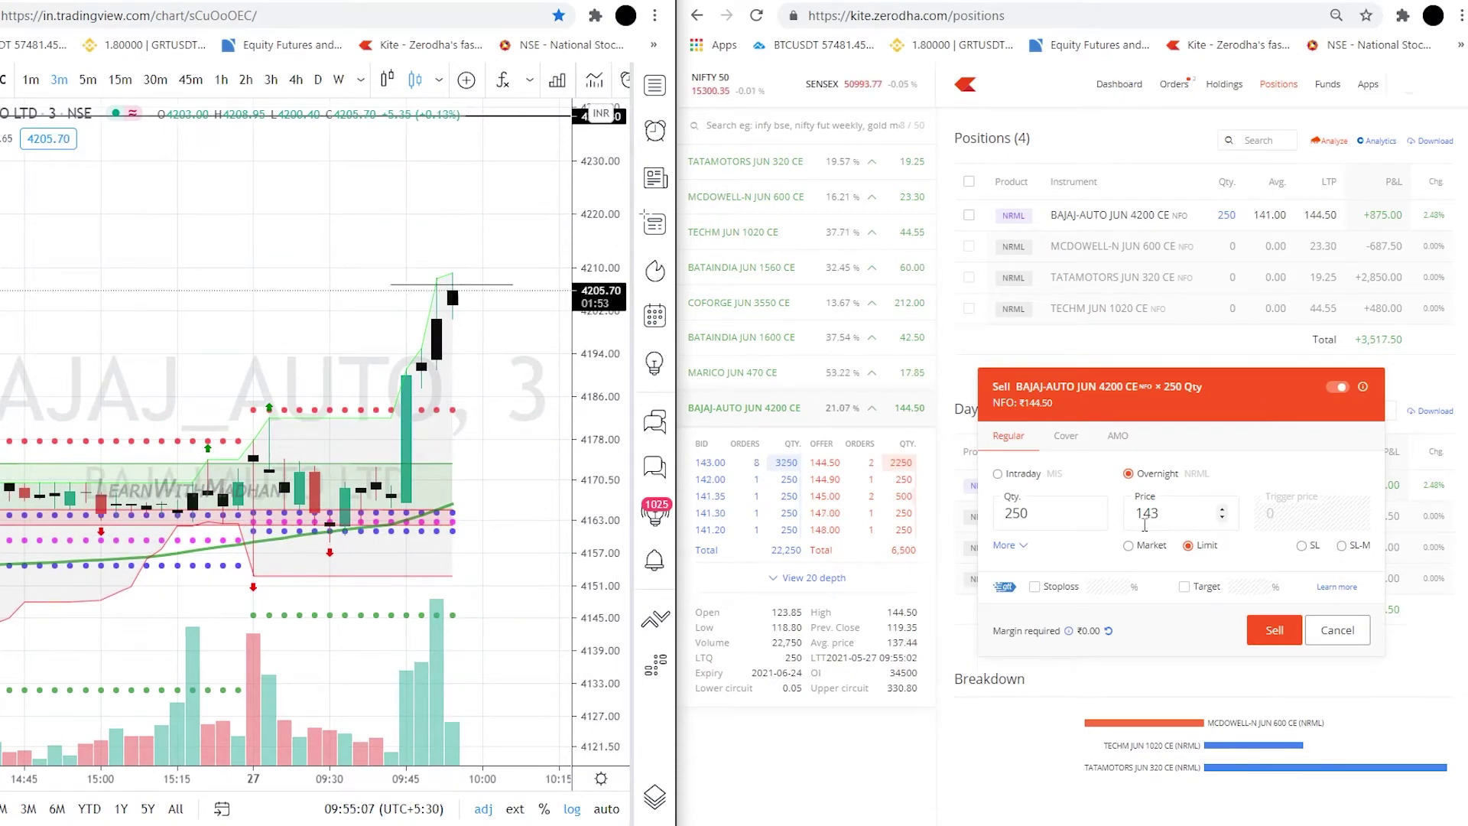
click(535, 318)
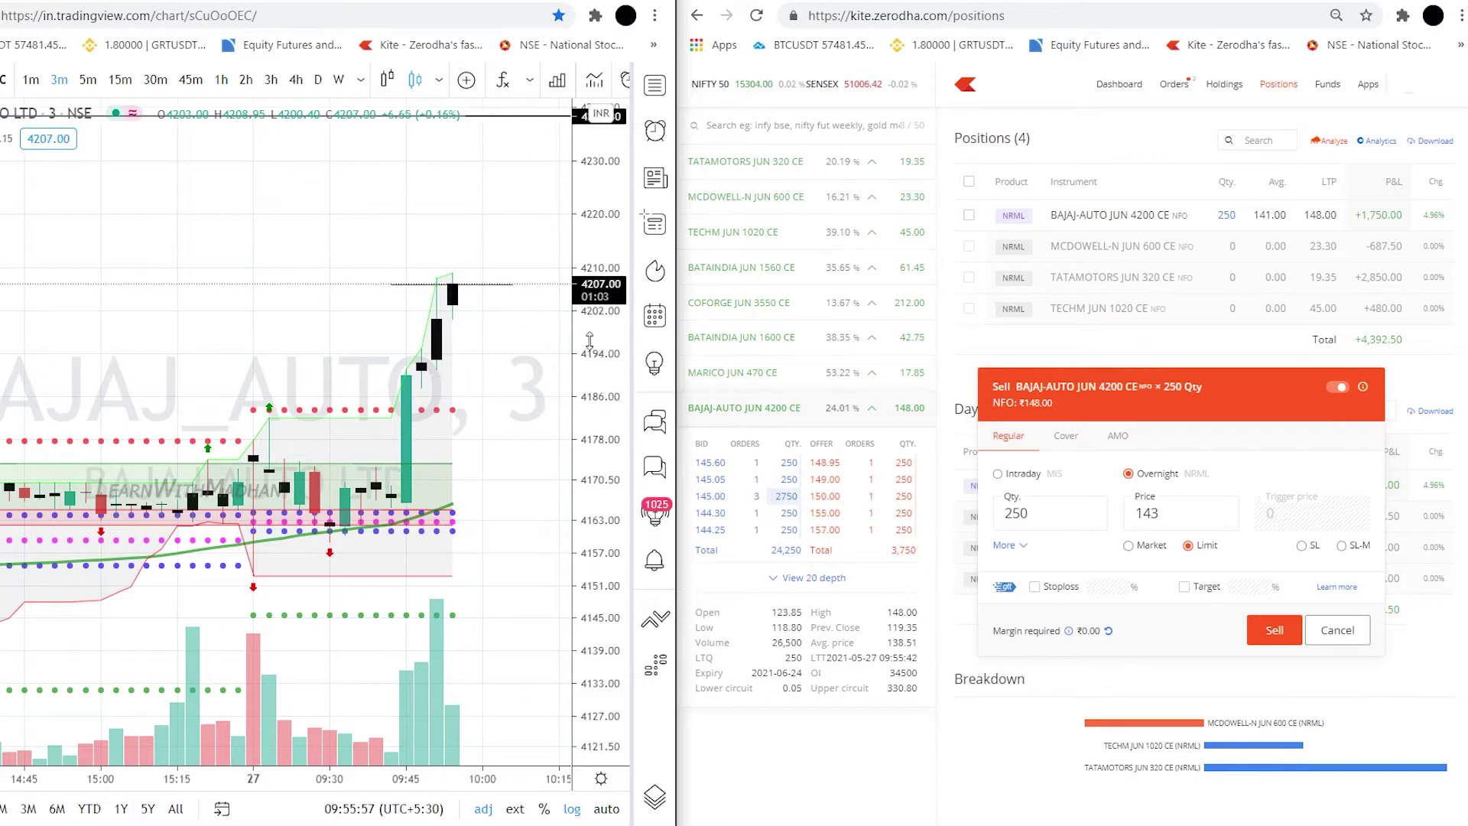
drag(593, 334, 582, 365)
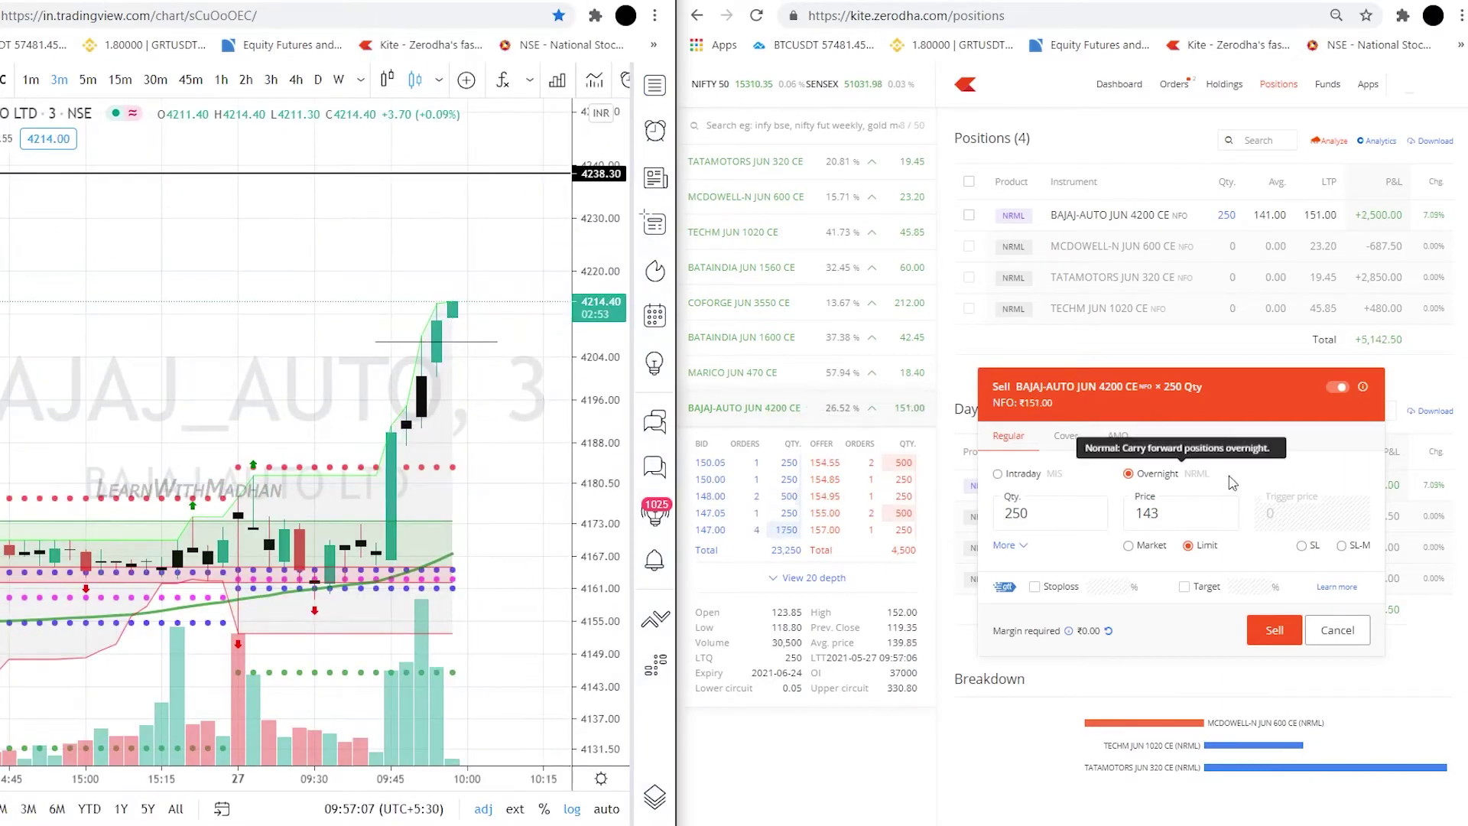
click(1206, 546)
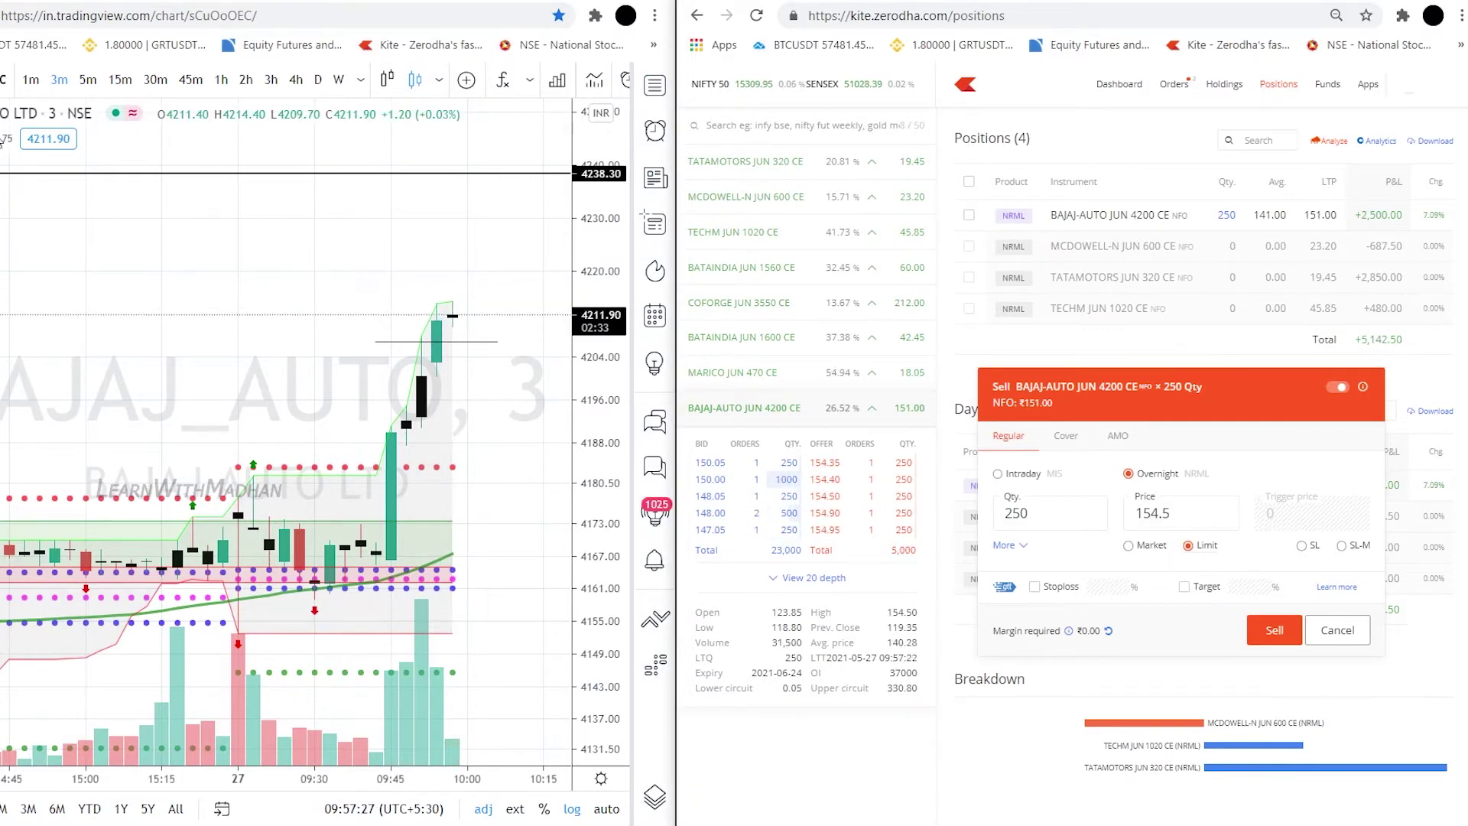
click(30, 79)
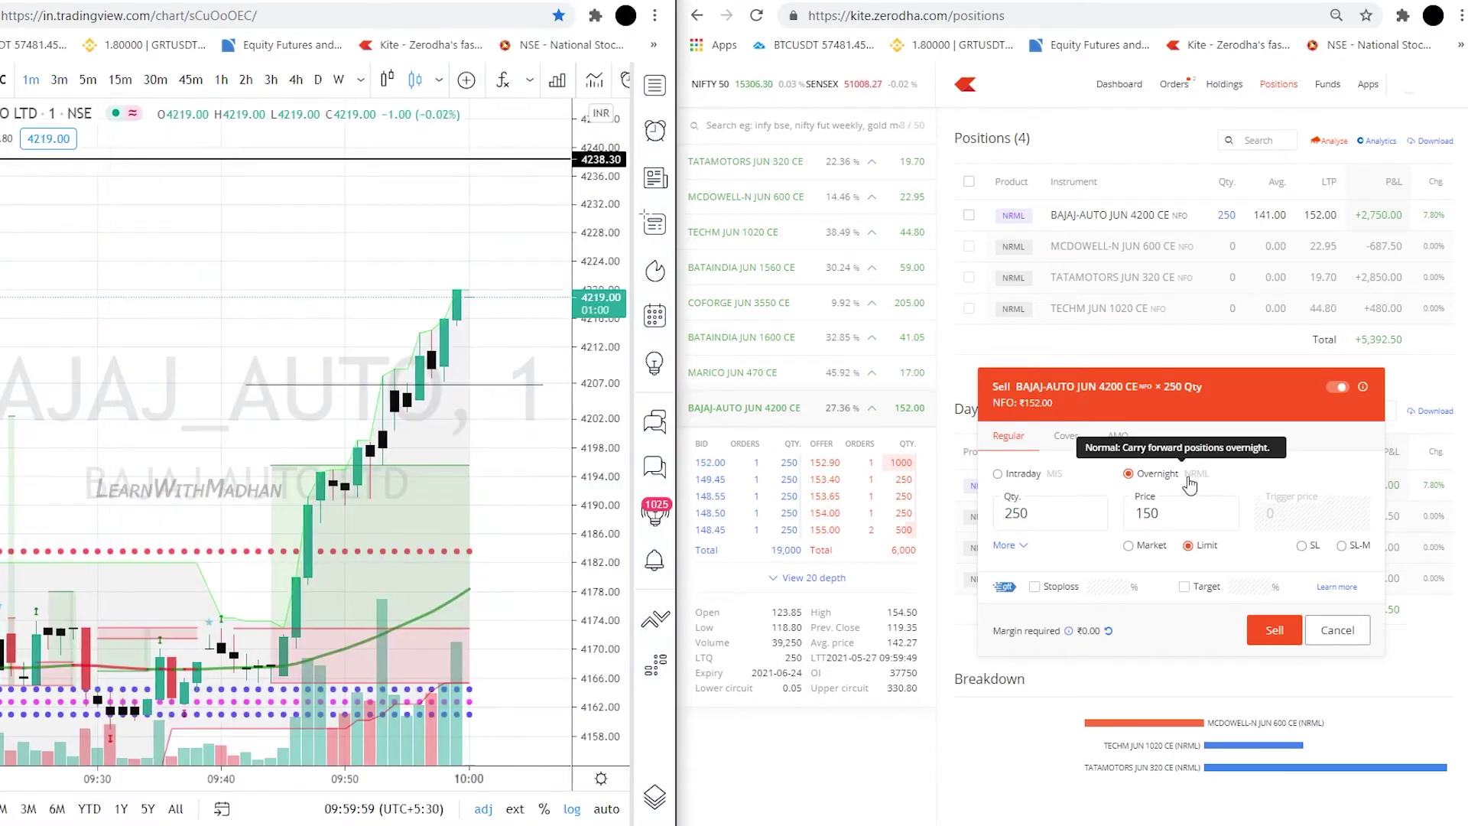
Edit the 250-qty Bajaj-Auto sell order's limit price down to 152
click(1188, 512)
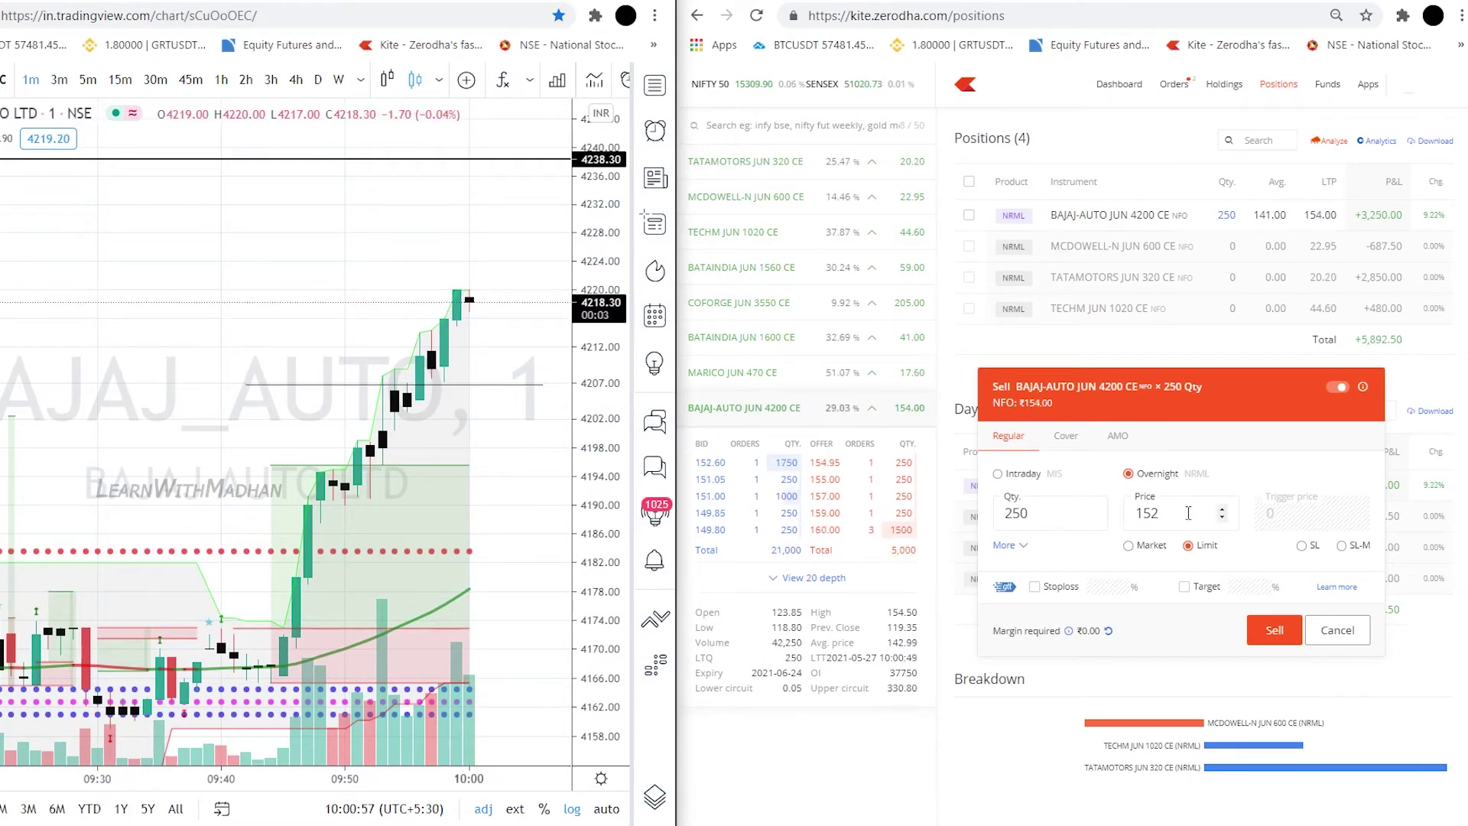
click(1188, 513)
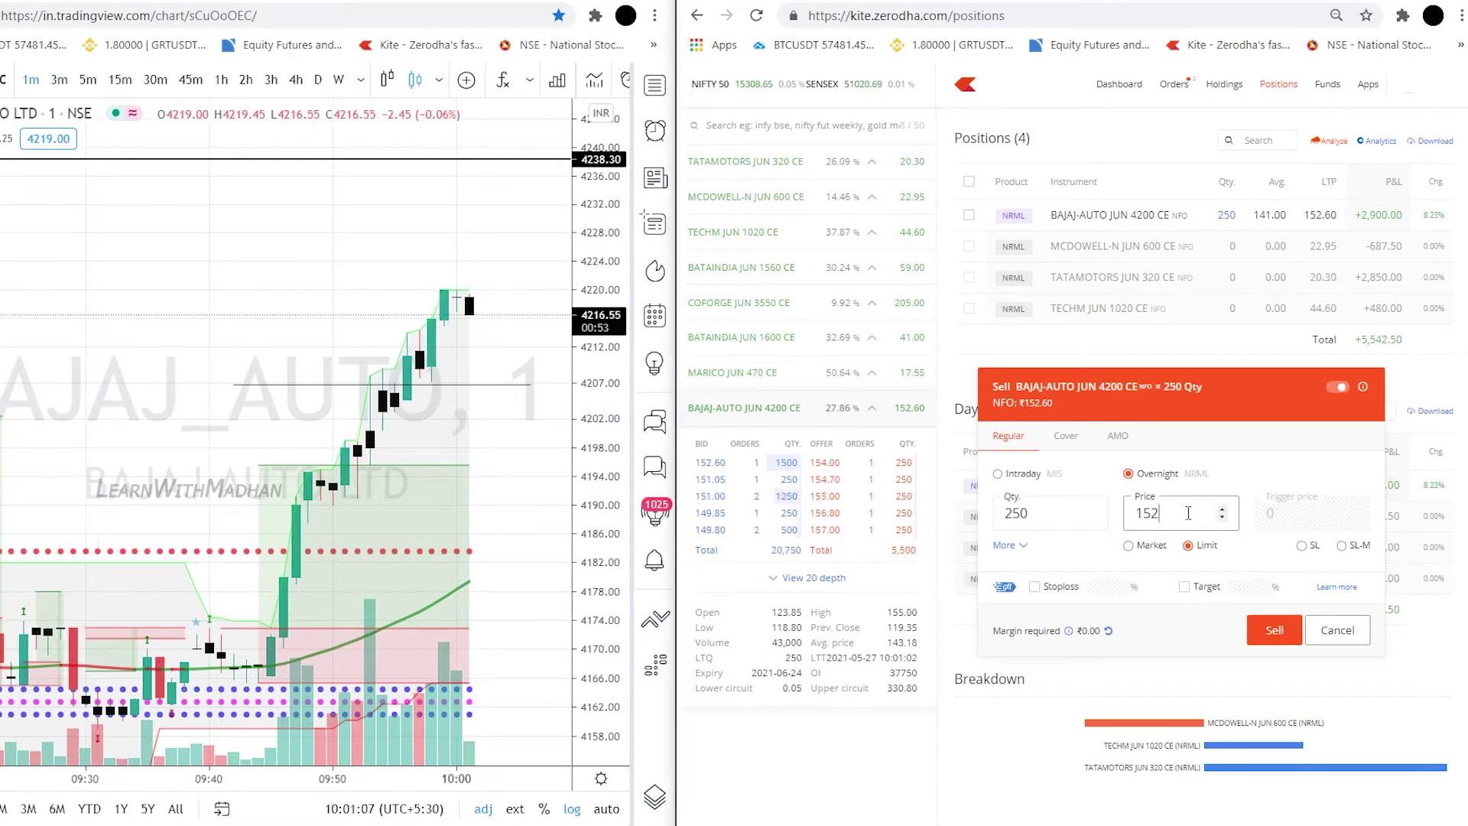
Submit the 250-qty Bajaj-Auto sell, then modify the pending order's limit to 151
key(Return)
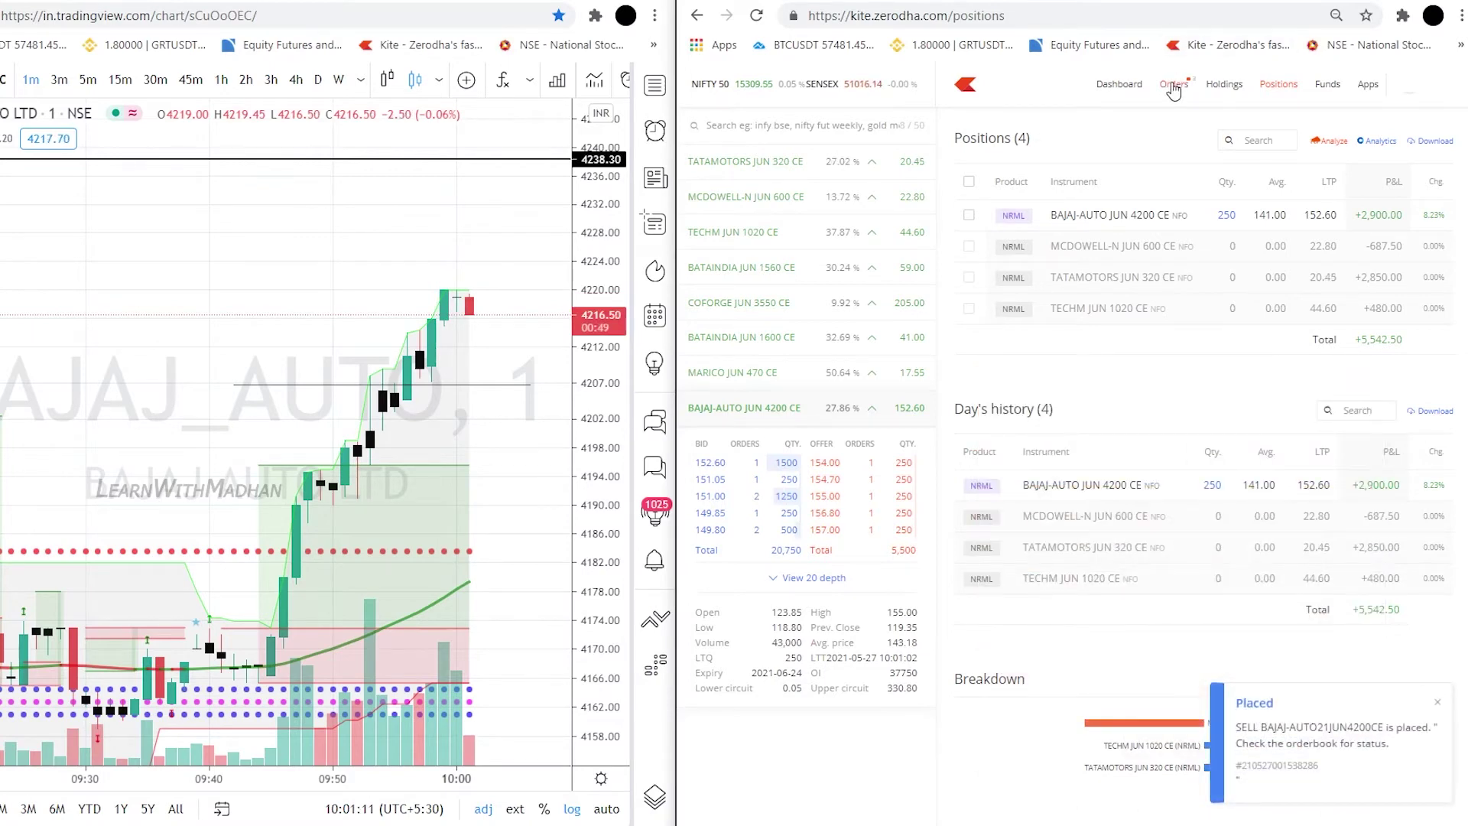
click(1174, 84)
click(1123, 252)
click(1134, 305)
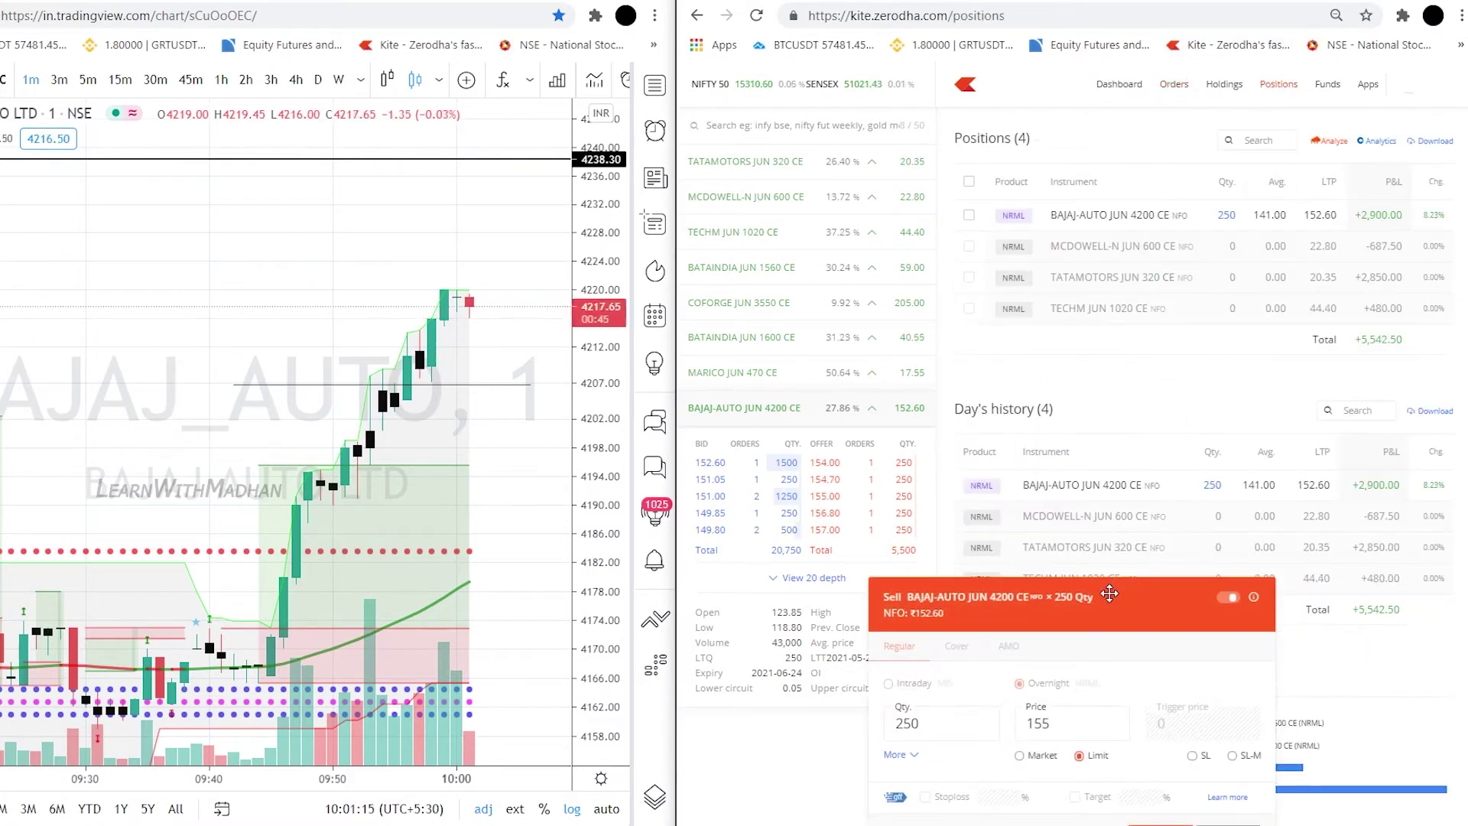
drag(1109, 593, 1222, 380)
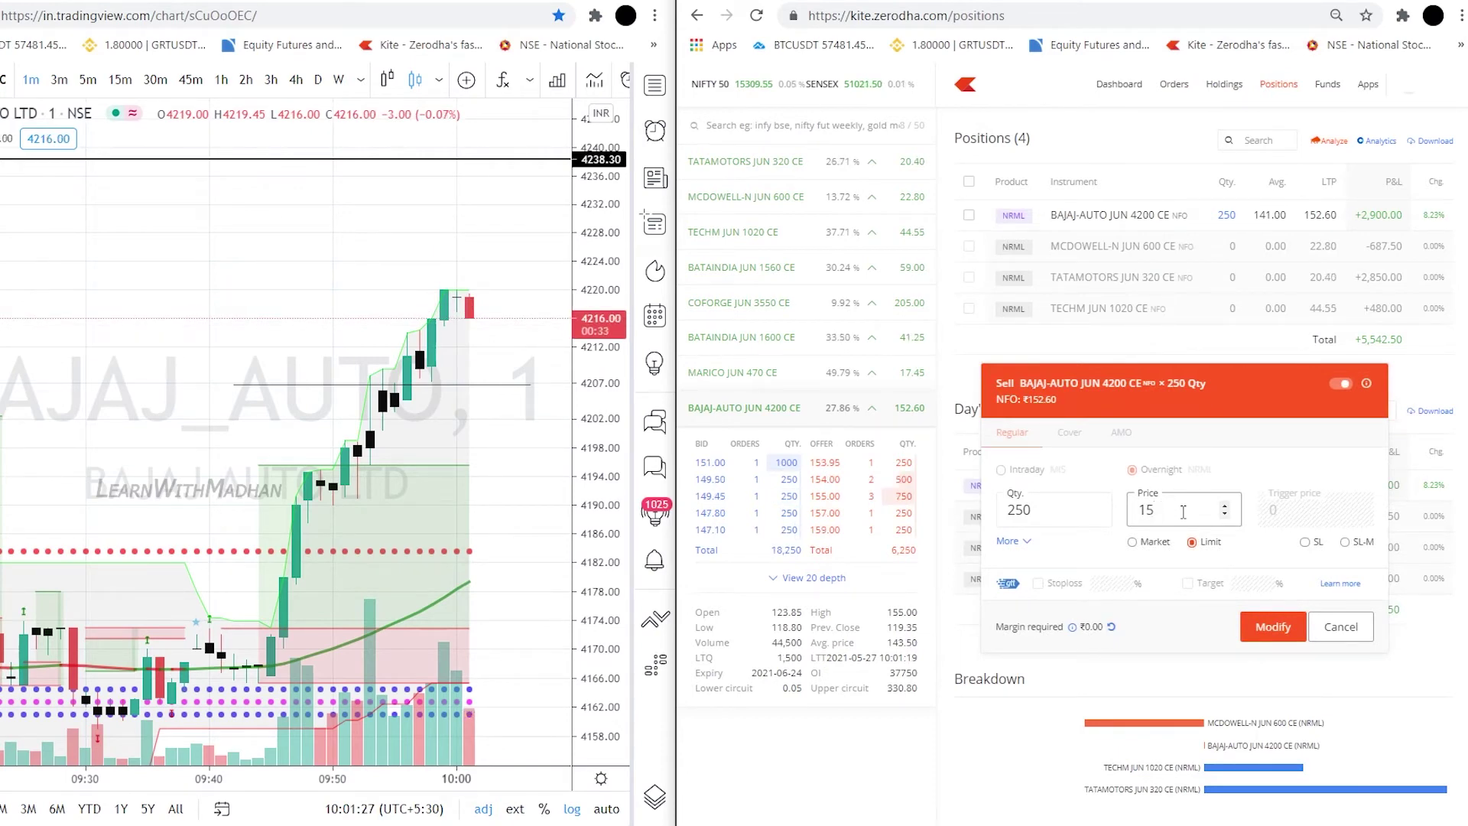
text(1)
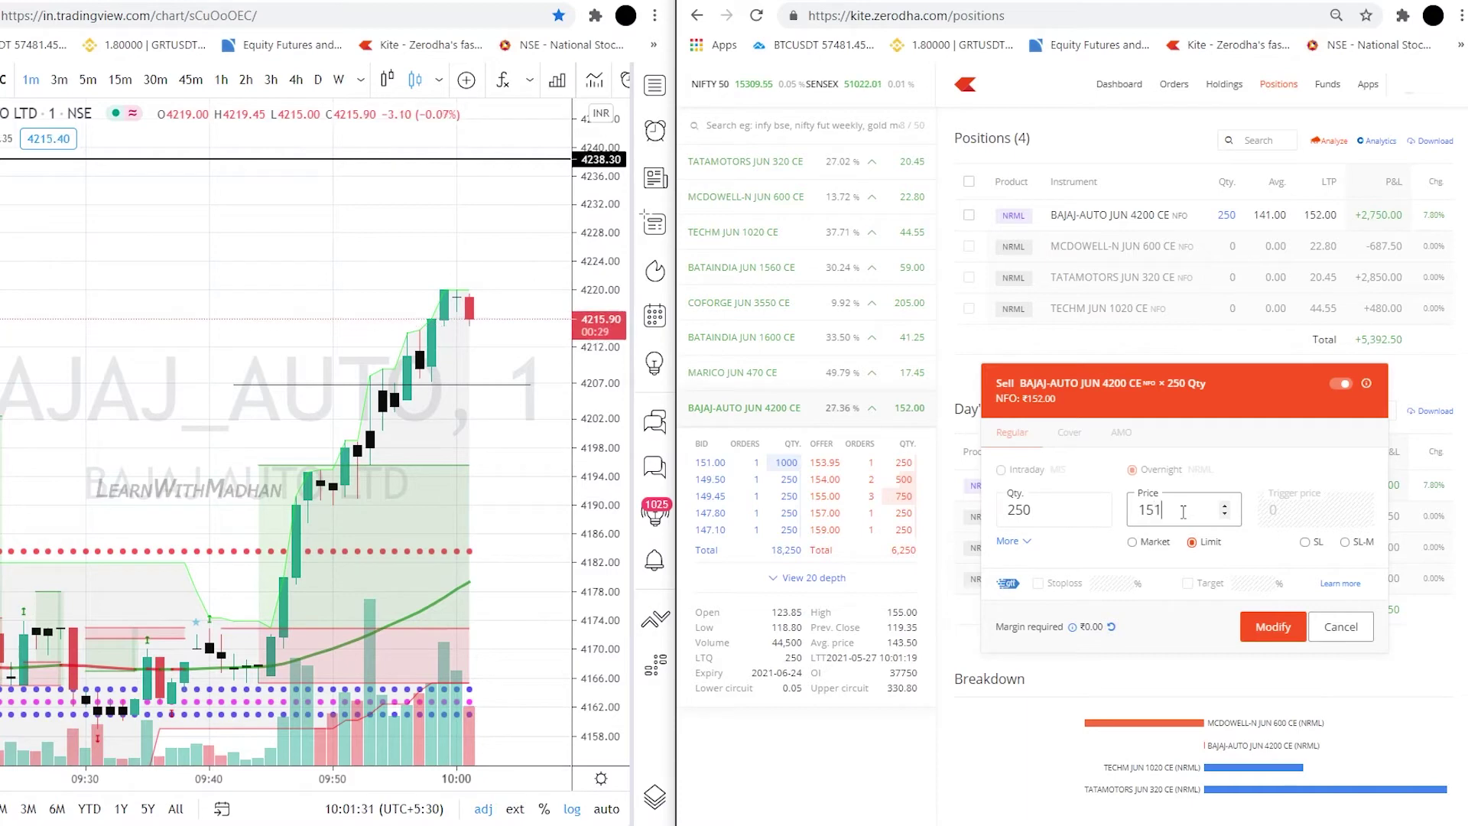
key(Return)
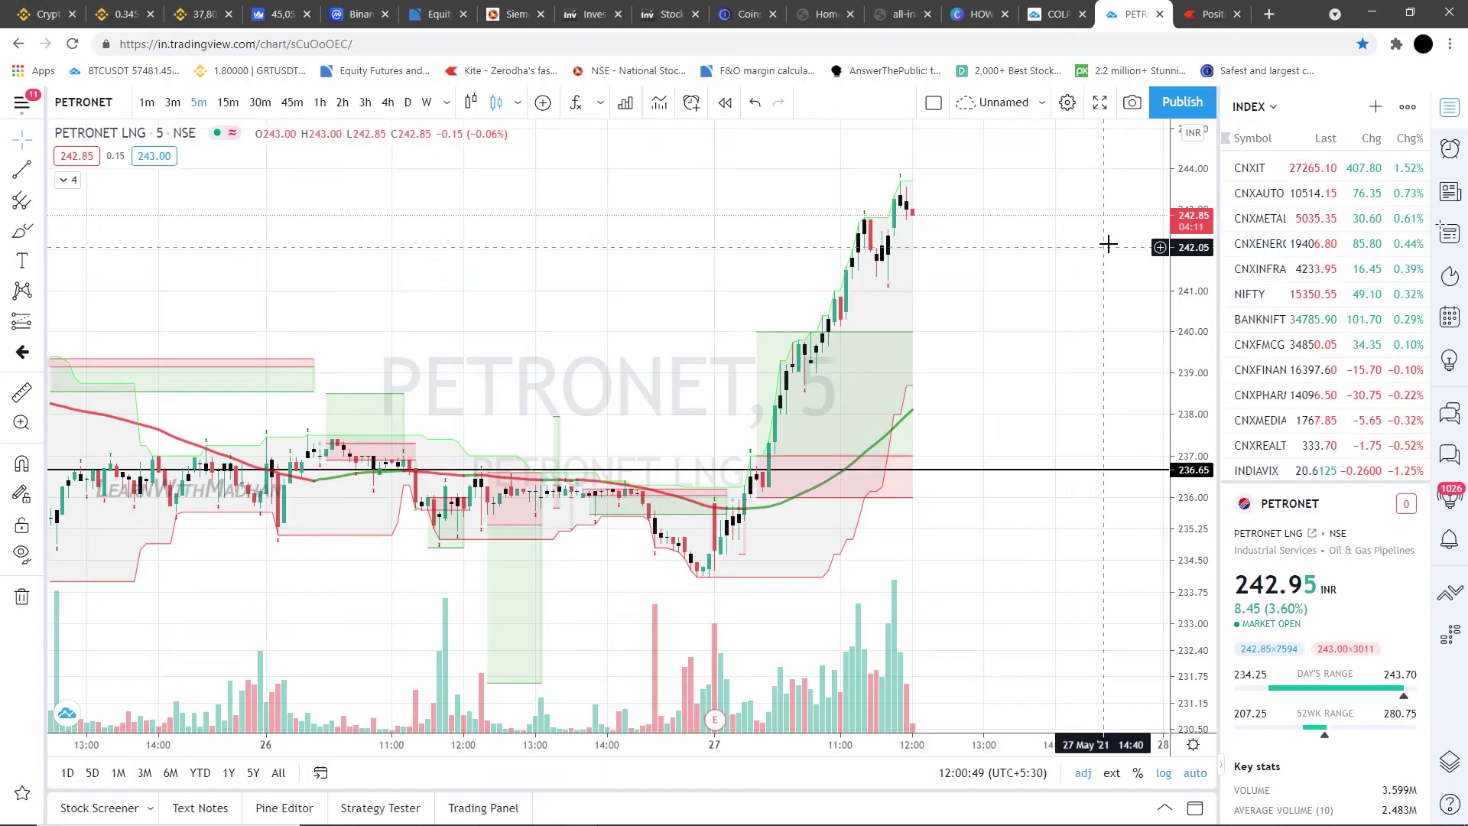
Chart the NIFTY IT index briefly, then switch to the Nifty 50 Index
click(1299, 168)
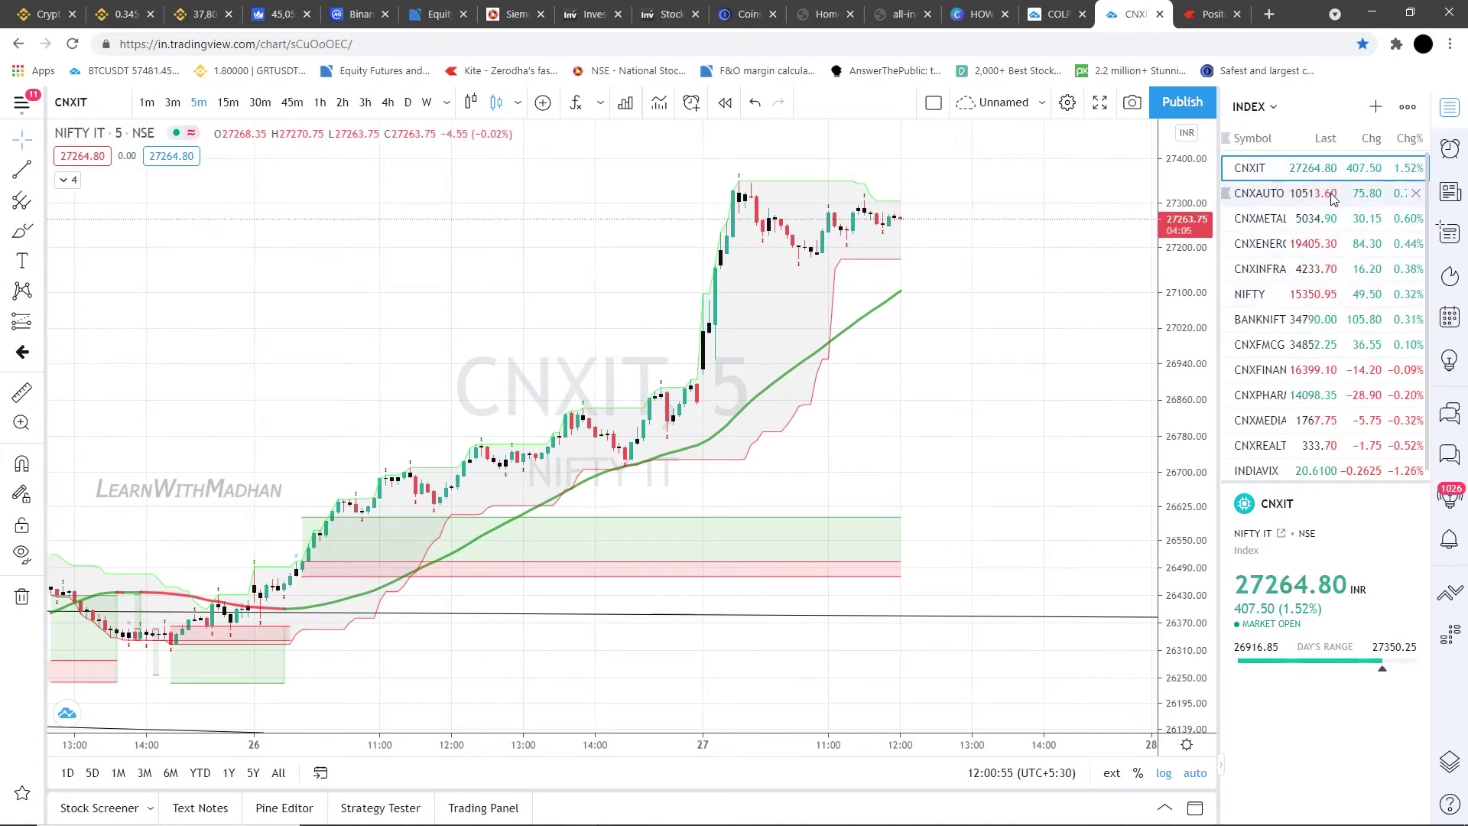
click(1294, 296)
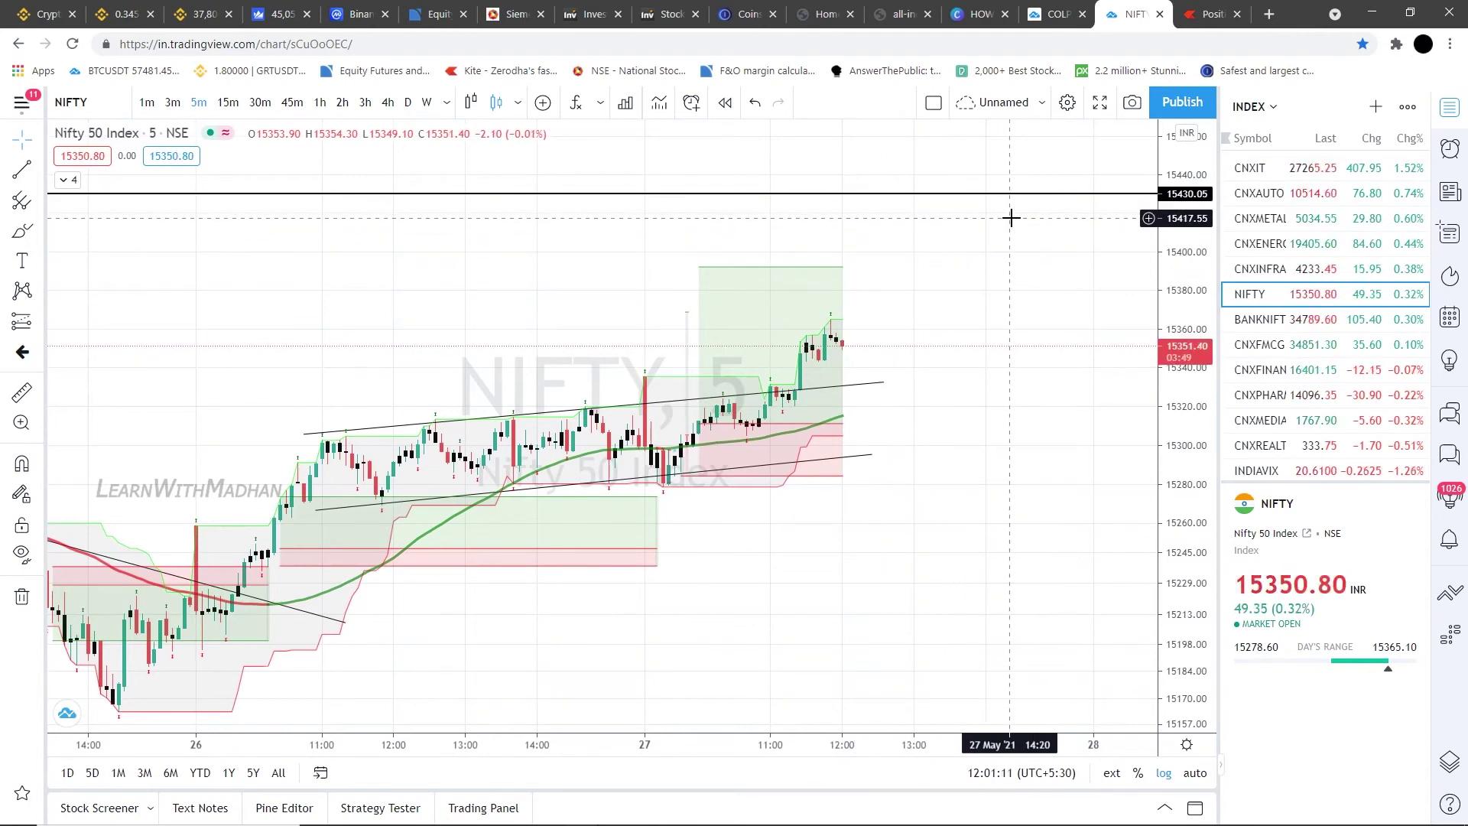
Brush red projections from the latest Nifty candle up to 15430, branching upward and sharply down
scroll(1055, 352, right, 3)
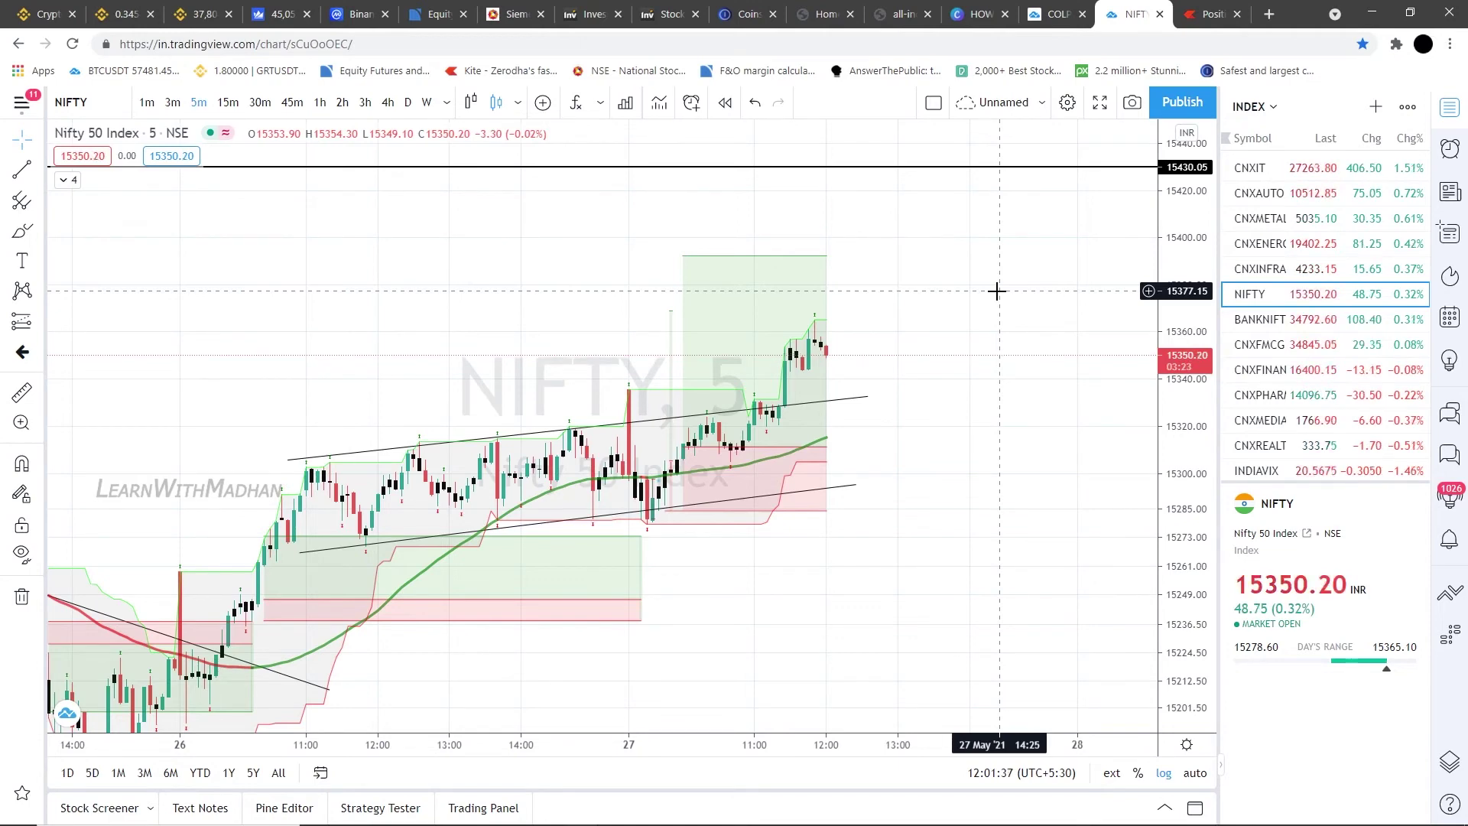
drag(1014, 253, 994, 315)
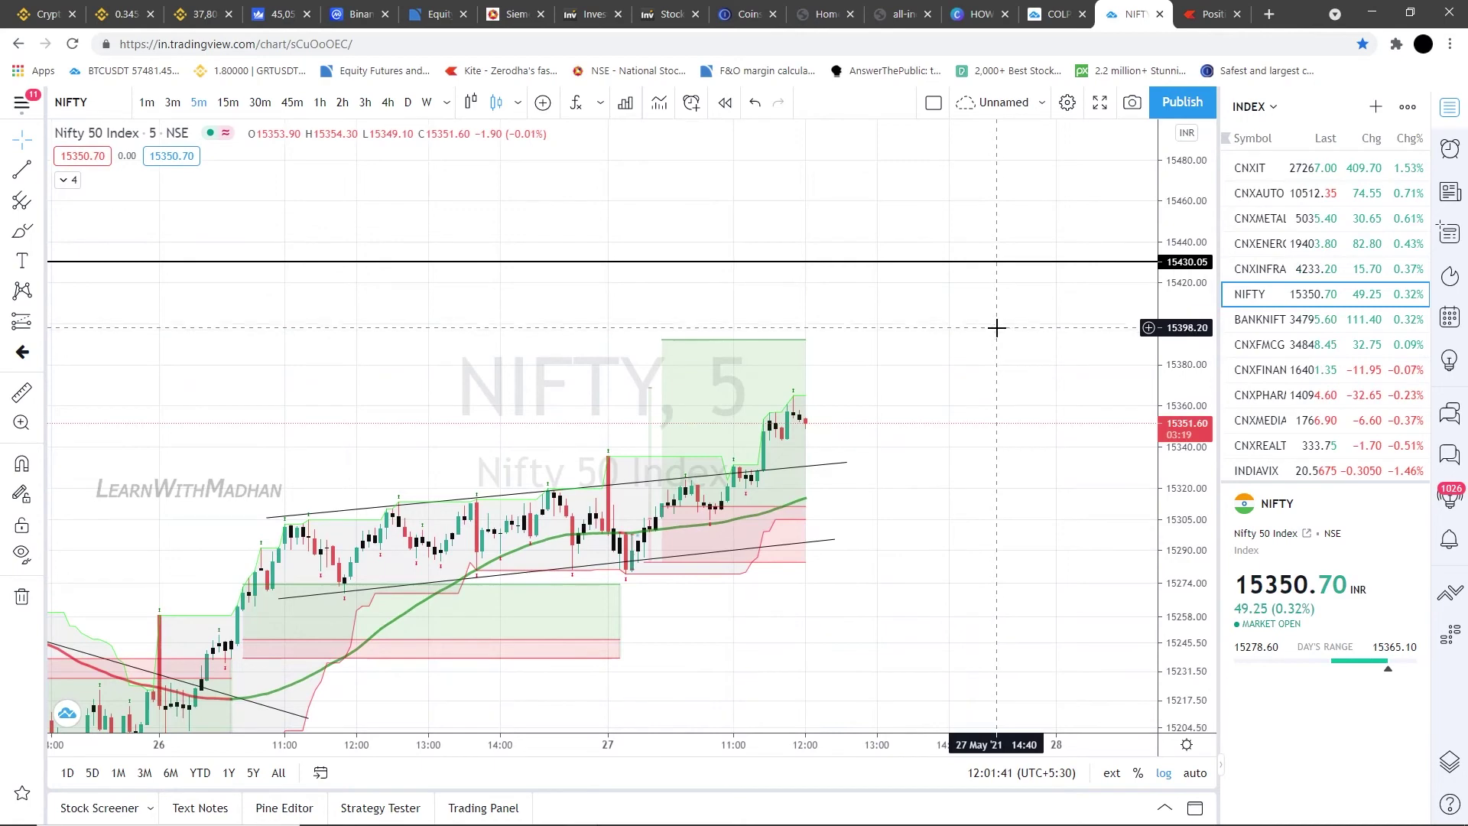
key(Return)
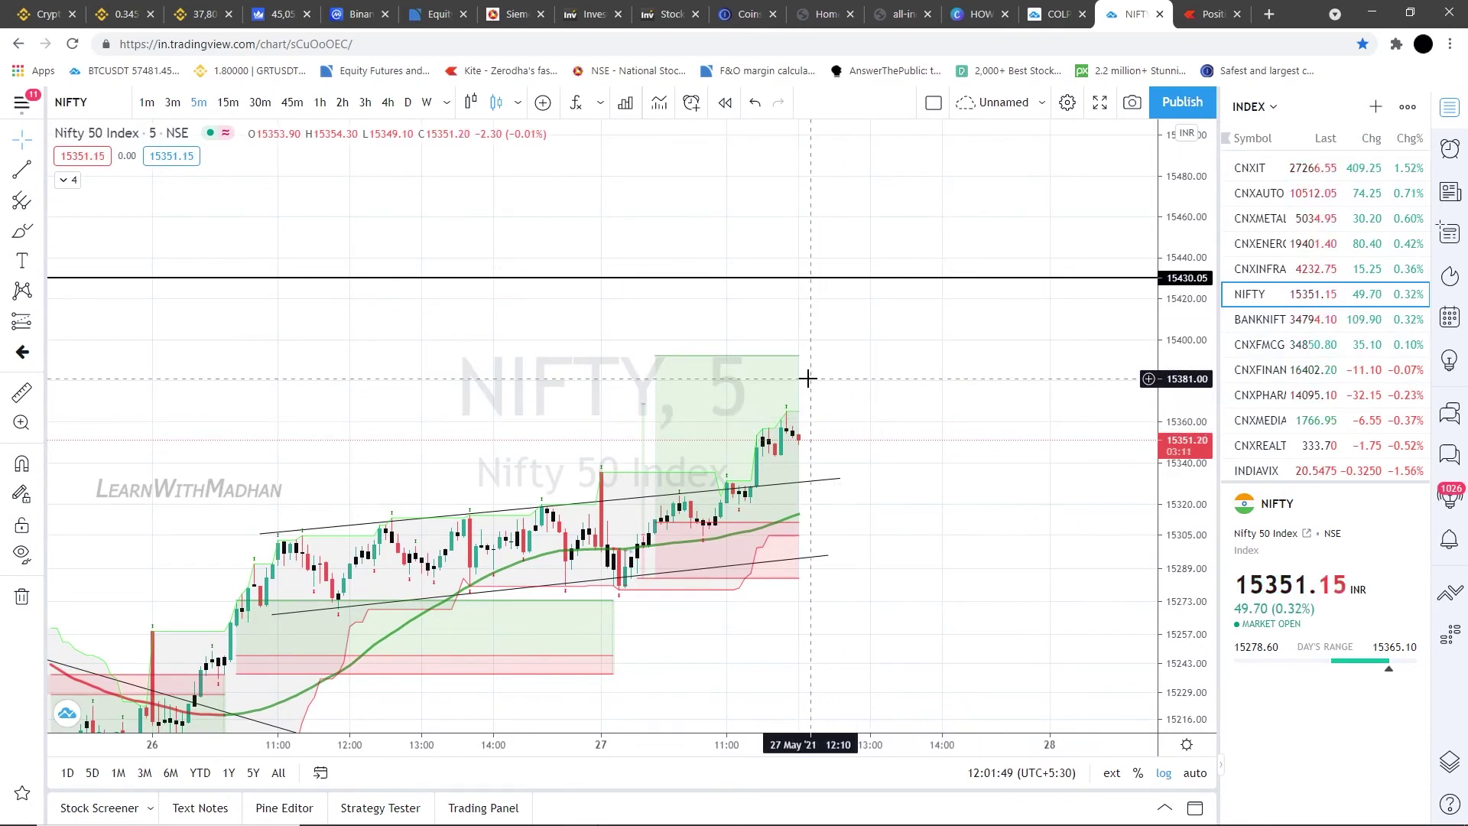
click(22, 230)
mouse_move(795, 399)
mouse_down()
mouse_move(821, 327)
mouse_move(893, 279)
mouse_move(1032, 654)
mouse_up()
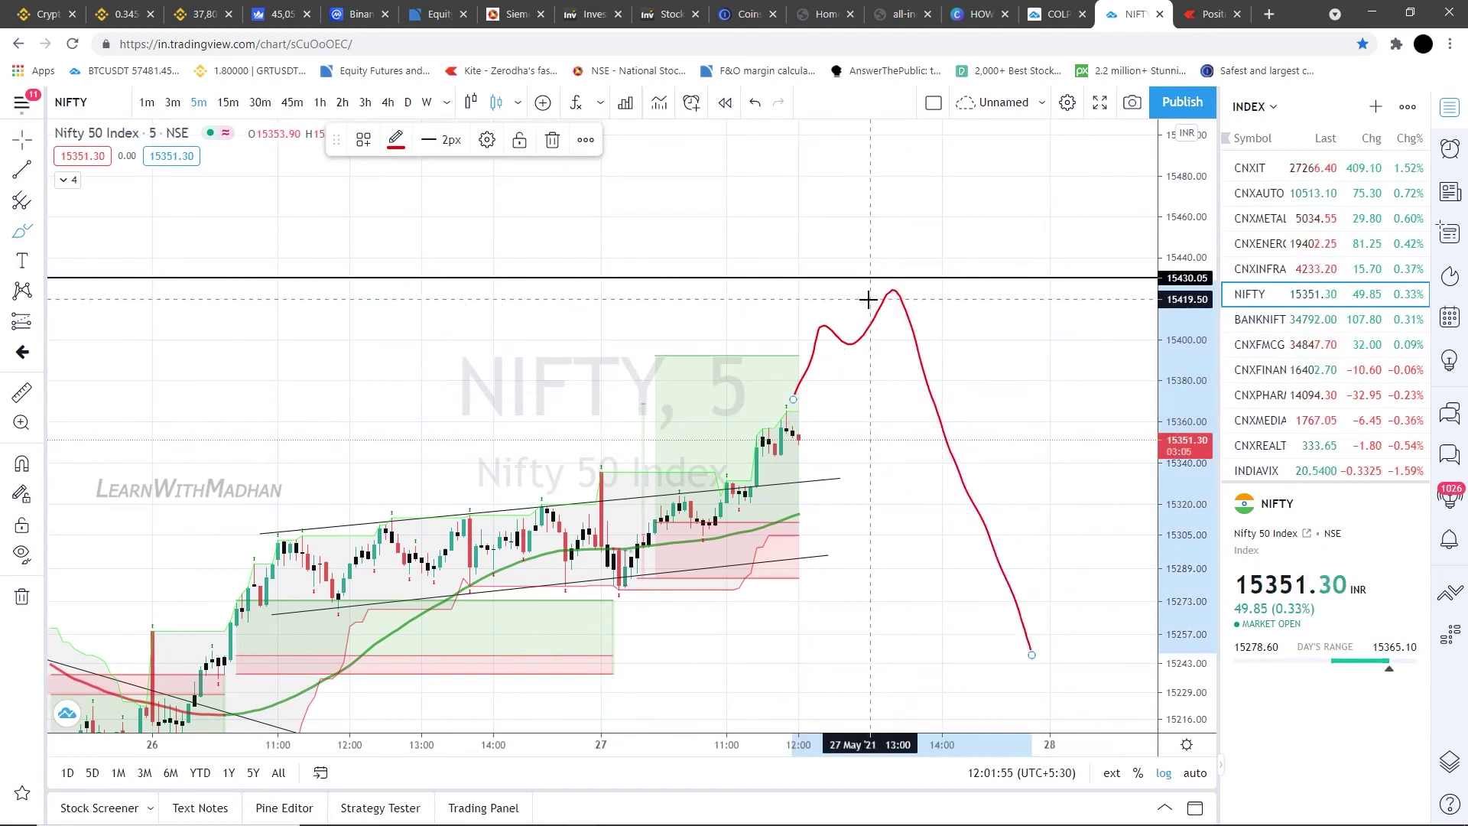
drag(894, 287, 1002, 121)
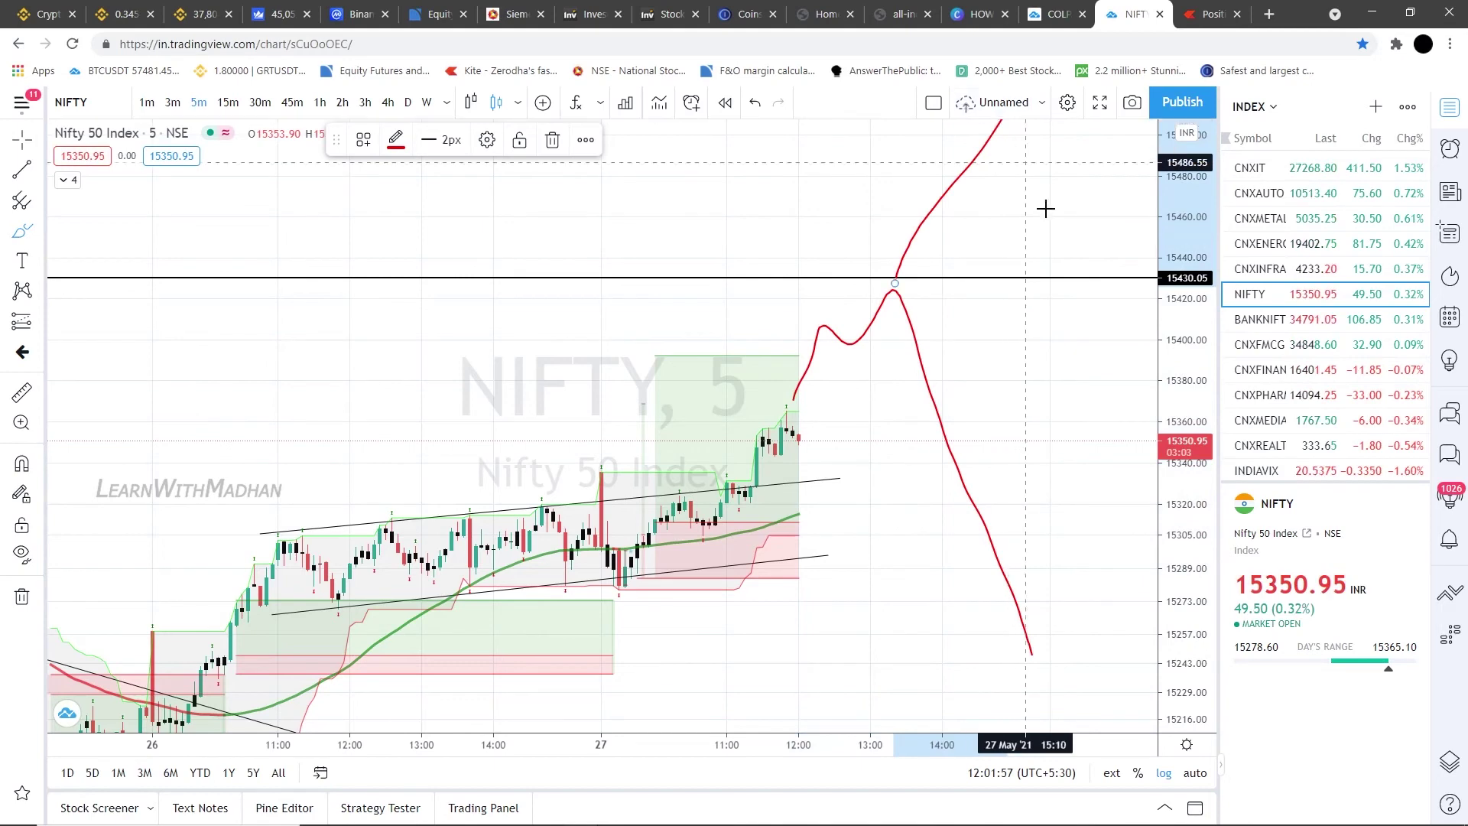
drag(1066, 204, 1061, 233)
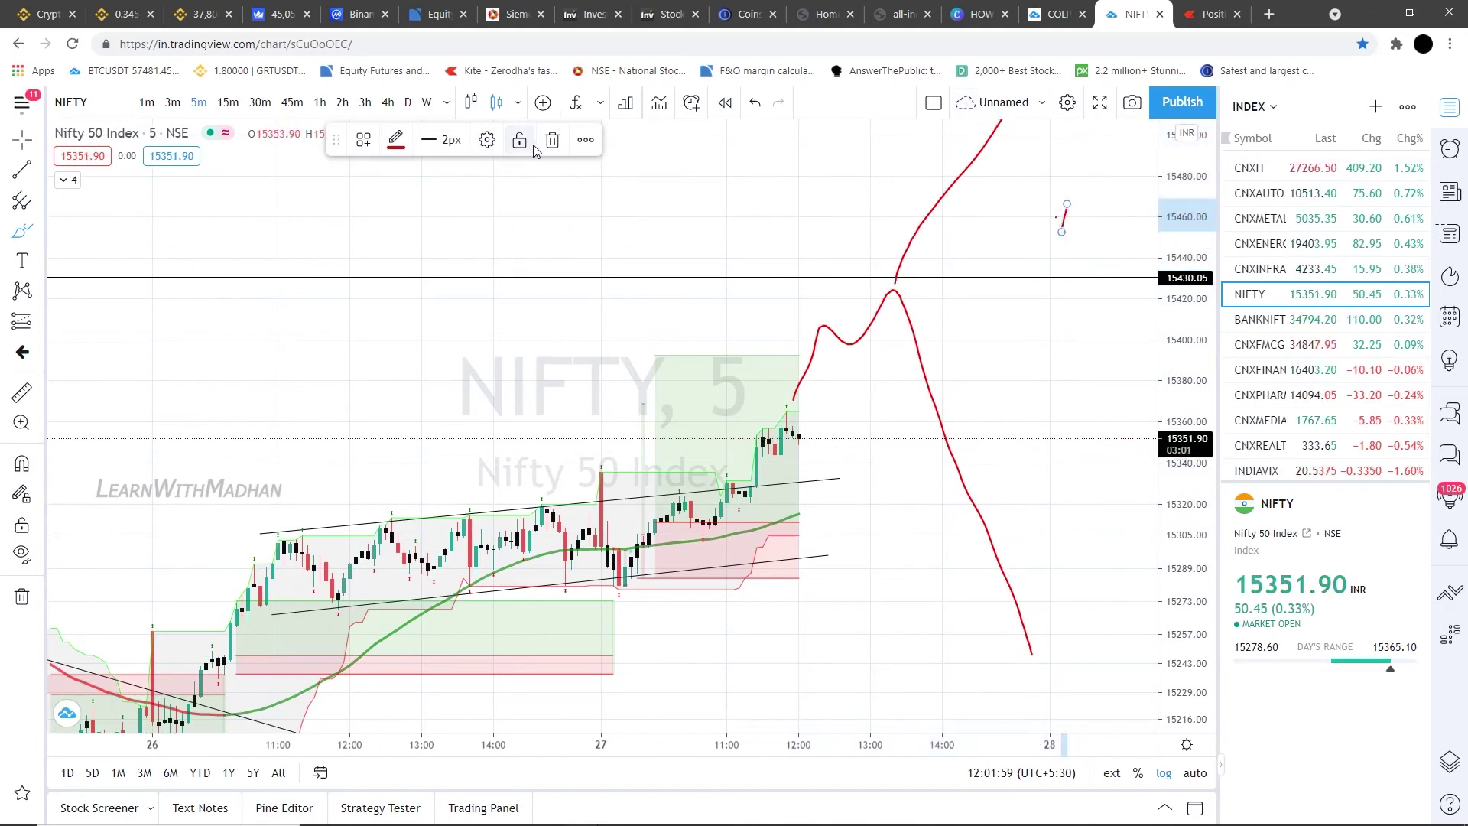
key(ctrl+z)
click(22, 139)
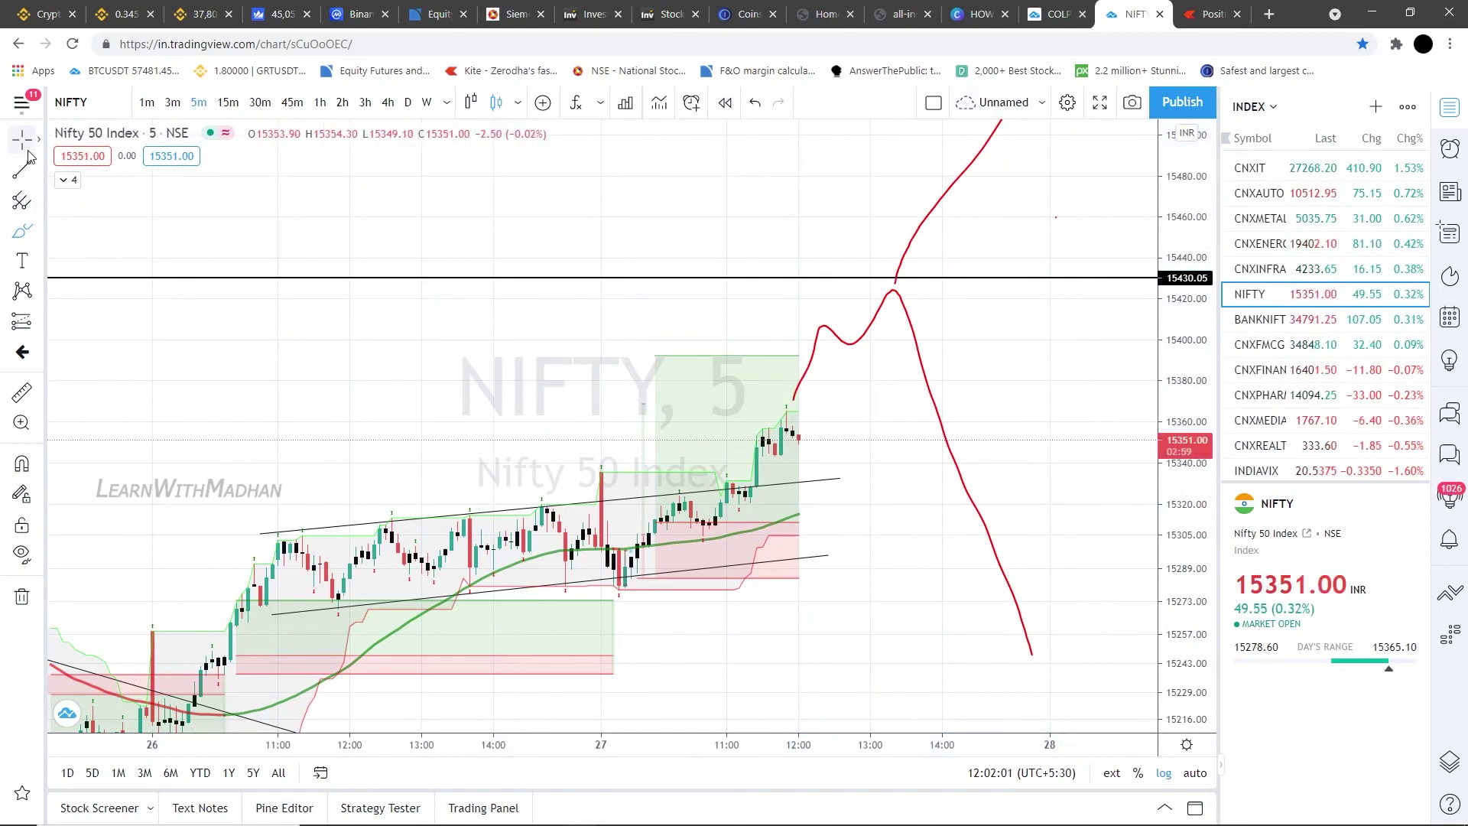
drag(727, 197, 668, 271)
Show the BANKNIFTY 5-minute chart and pan it to display 26–28 May
click(1235, 319)
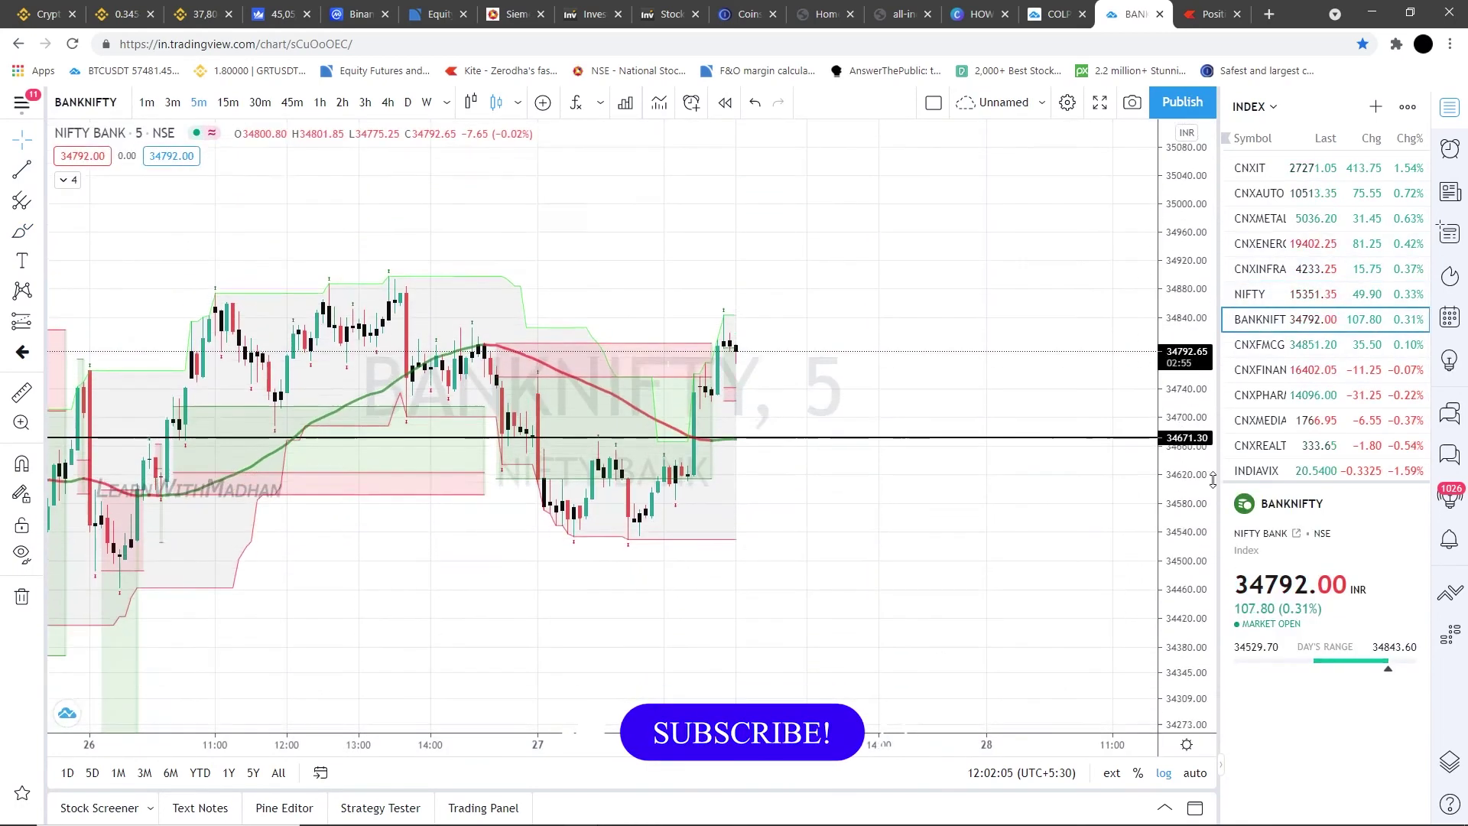
scroll(1038, 384, down, 5)
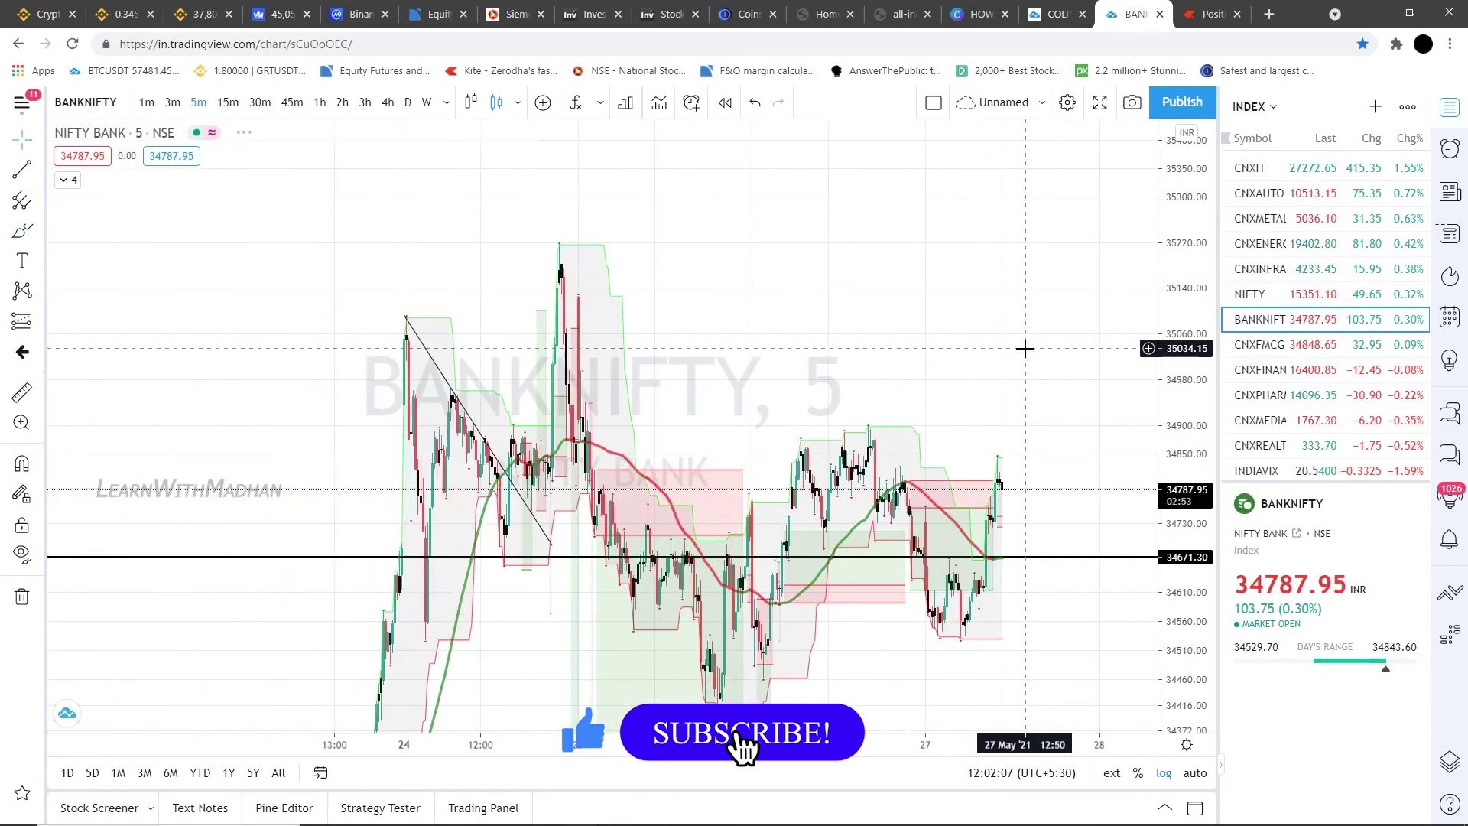
scroll(1027, 344, up, 6)
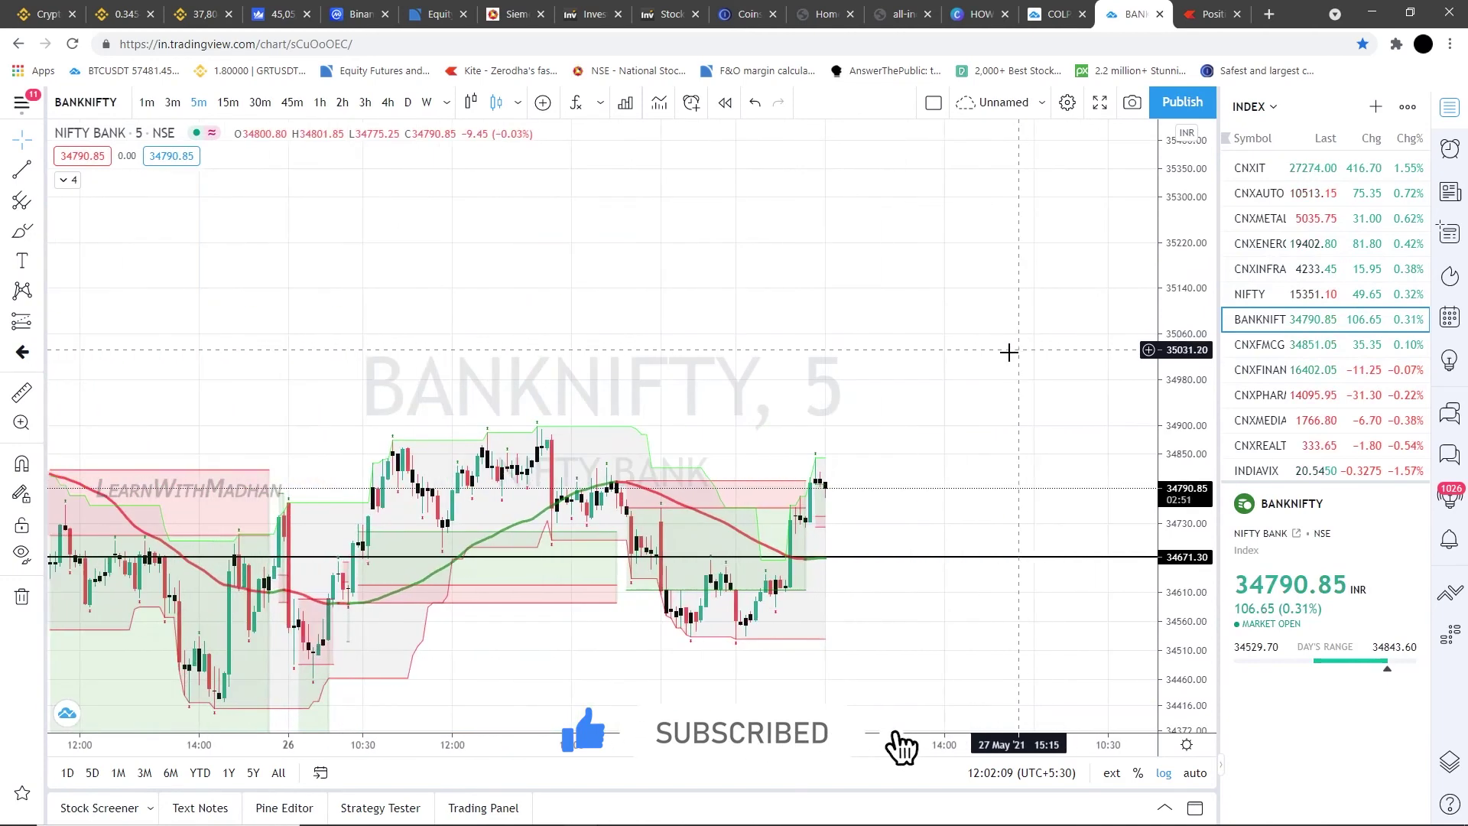
drag(888, 291, 1016, 288)
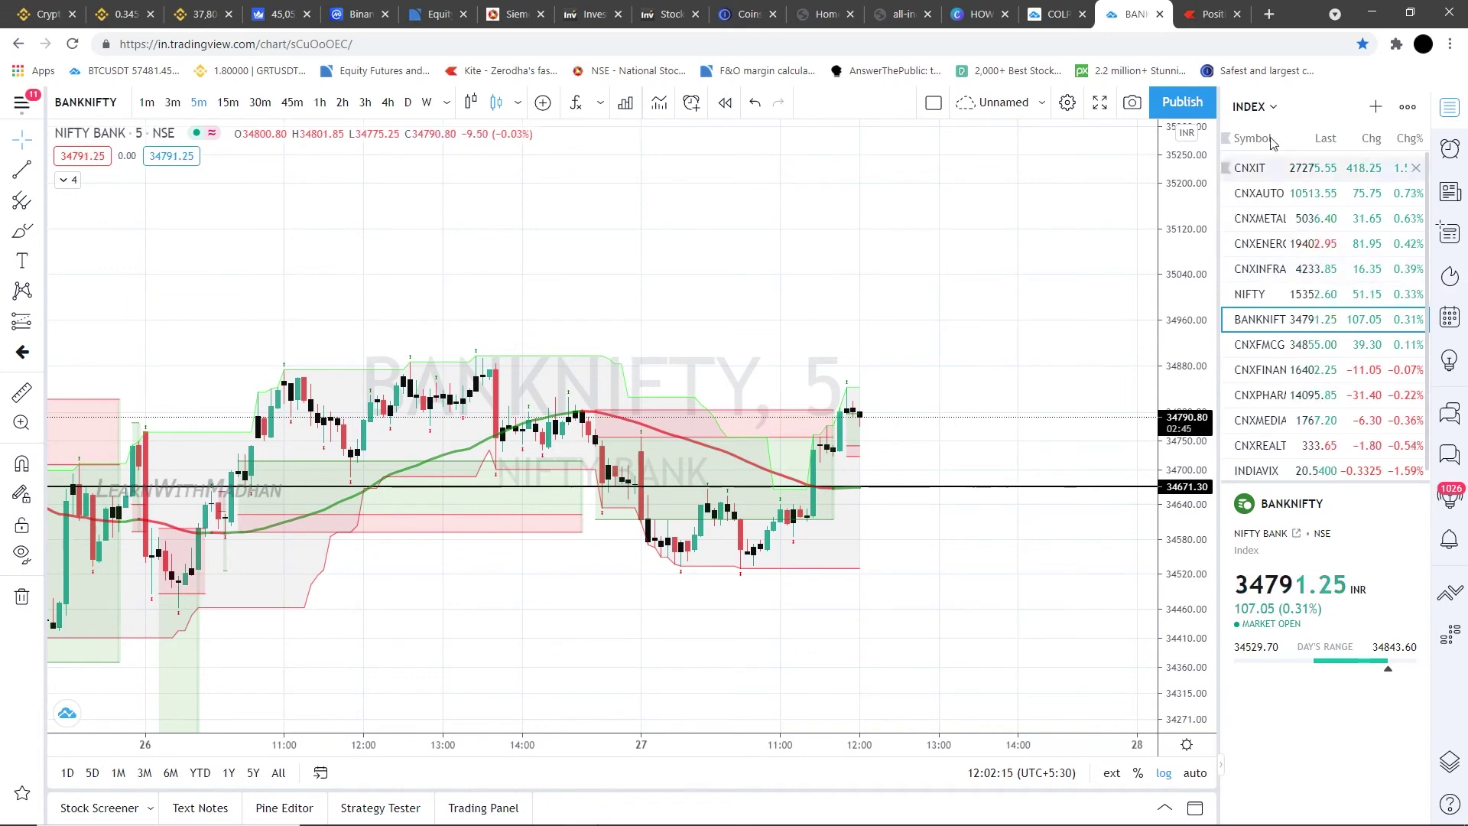
Return to Kite's Positions page listing four closed trades totalling +5,142.50 P&L
click(1212, 13)
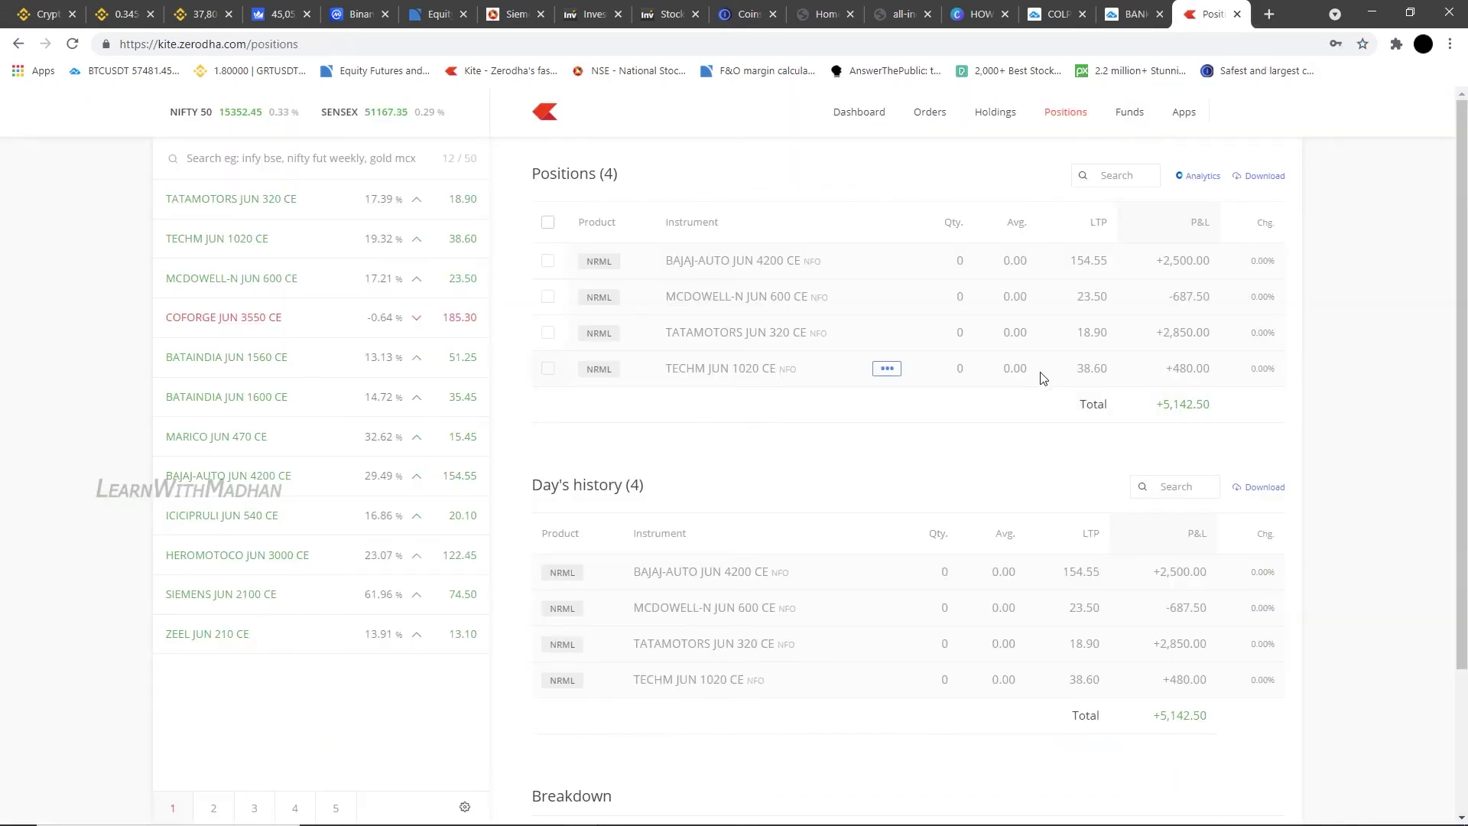